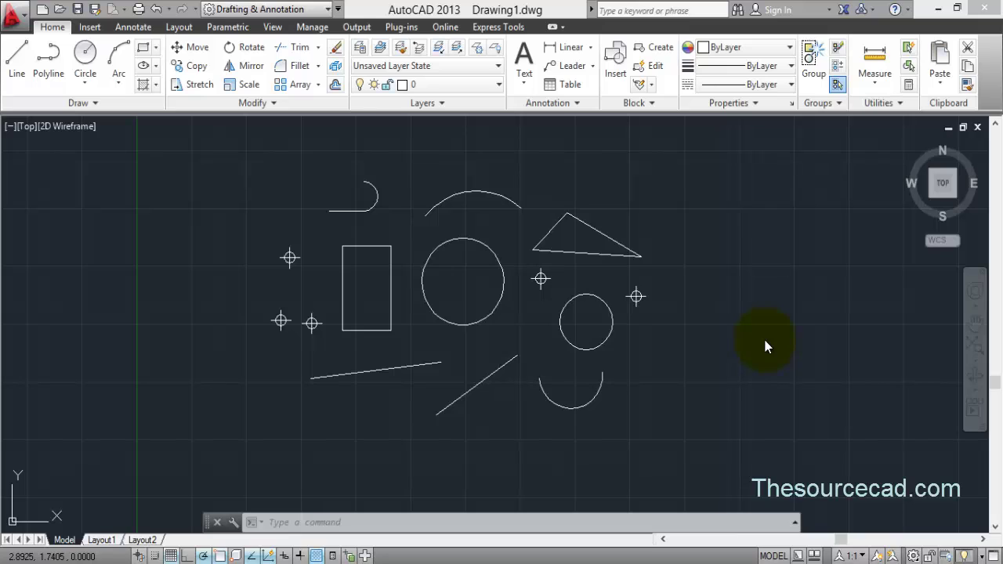
Erase the rectangle and large circle by picking them, then undo to restore them
click(765, 343)
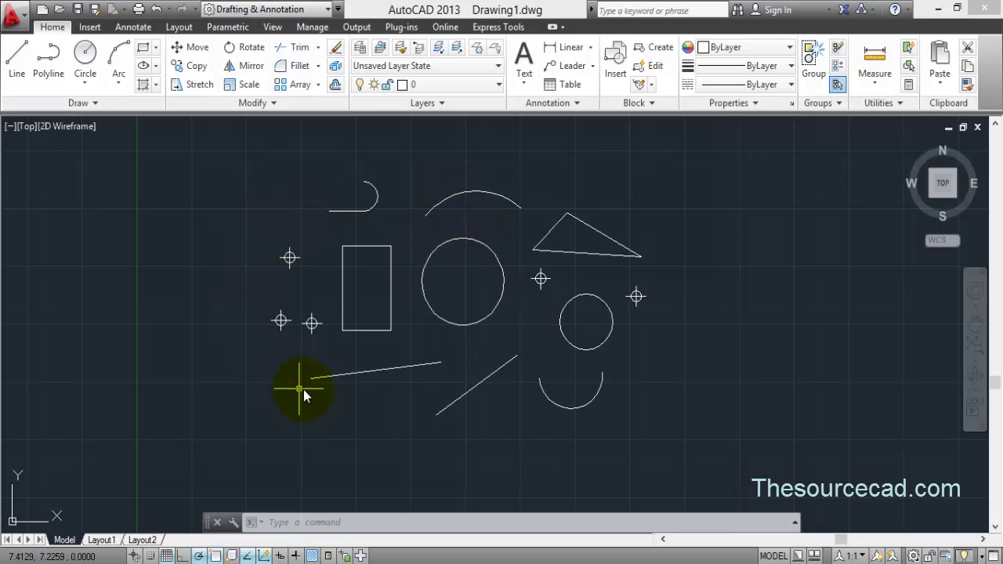
click(336, 52)
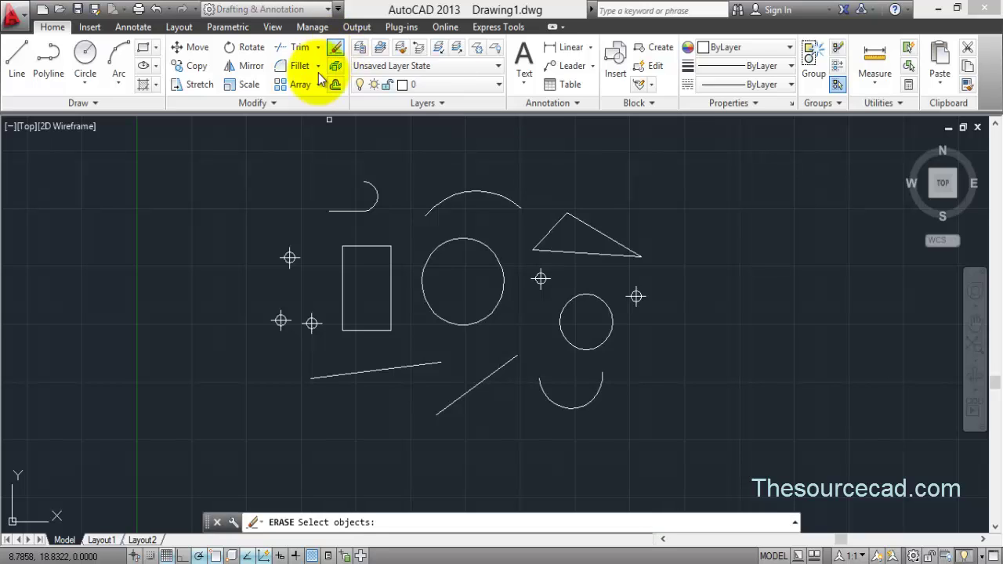
click(342, 284)
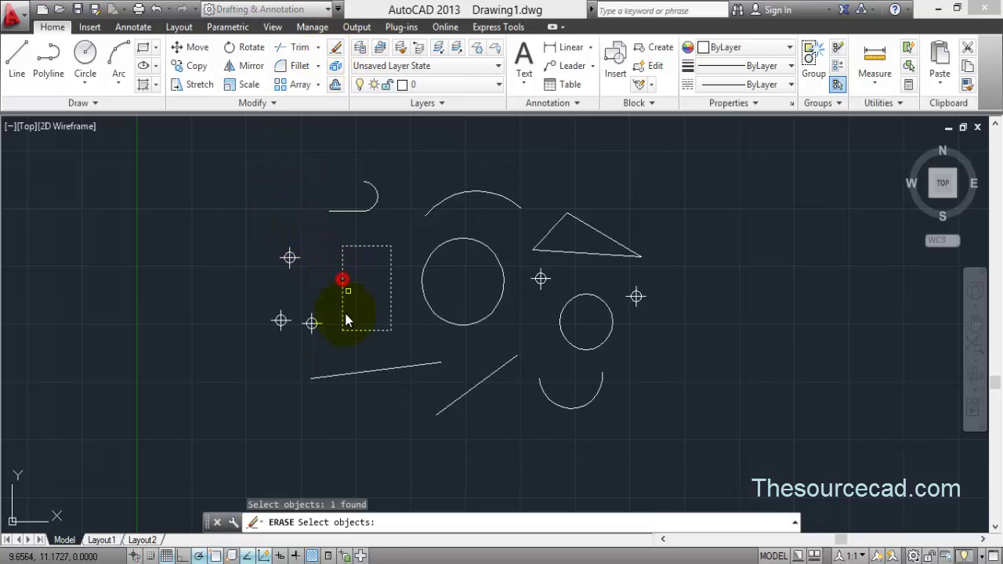
click(422, 296)
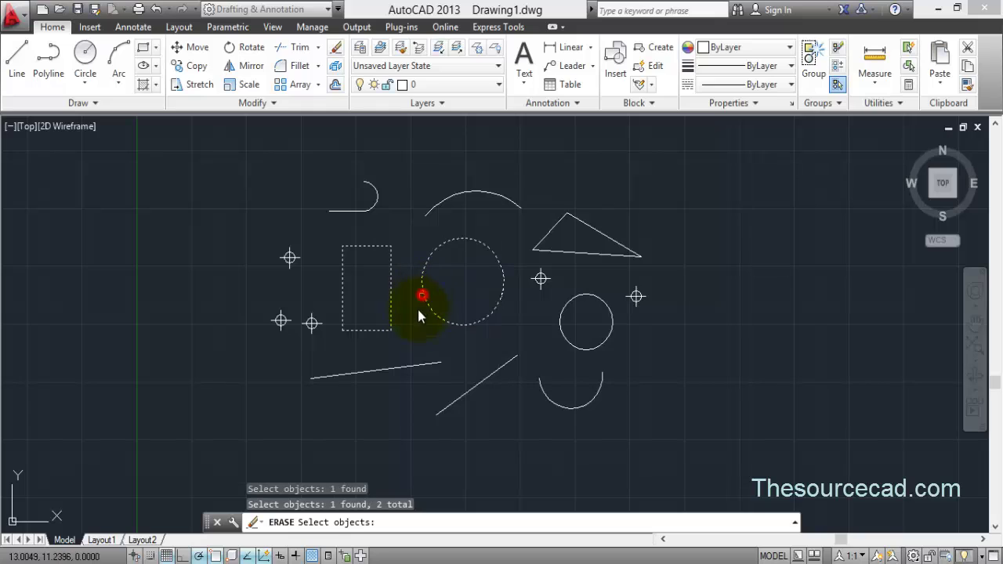
key(Return)
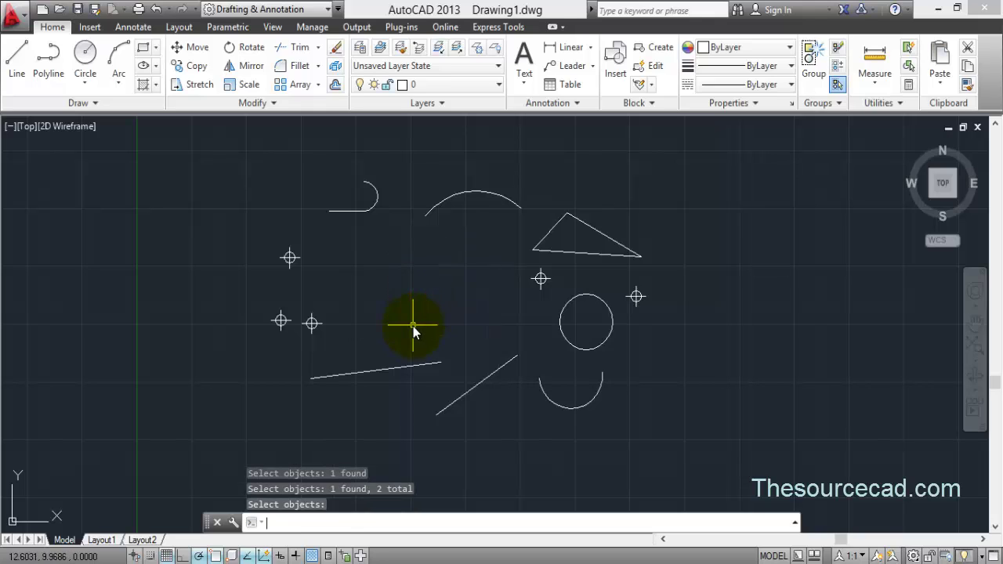
key(ctrl+z)
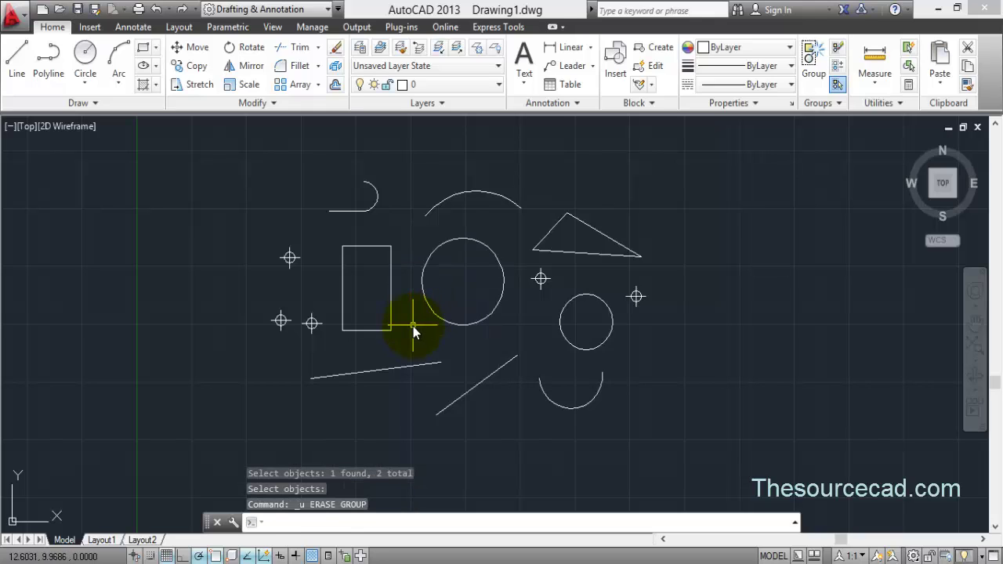
Window-select the rectangle and large circle, erase them, and undo the erase
click(335, 48)
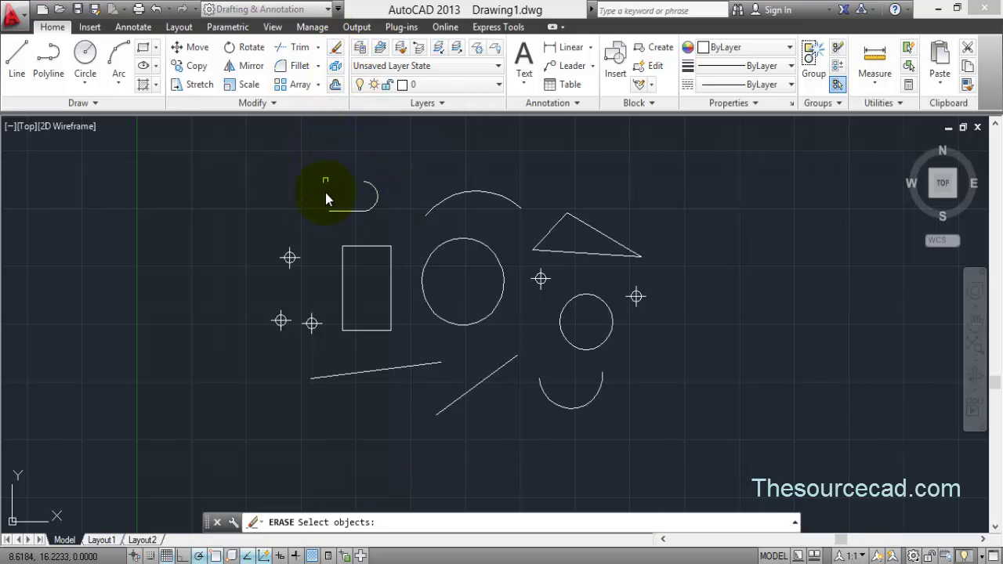
click(323, 231)
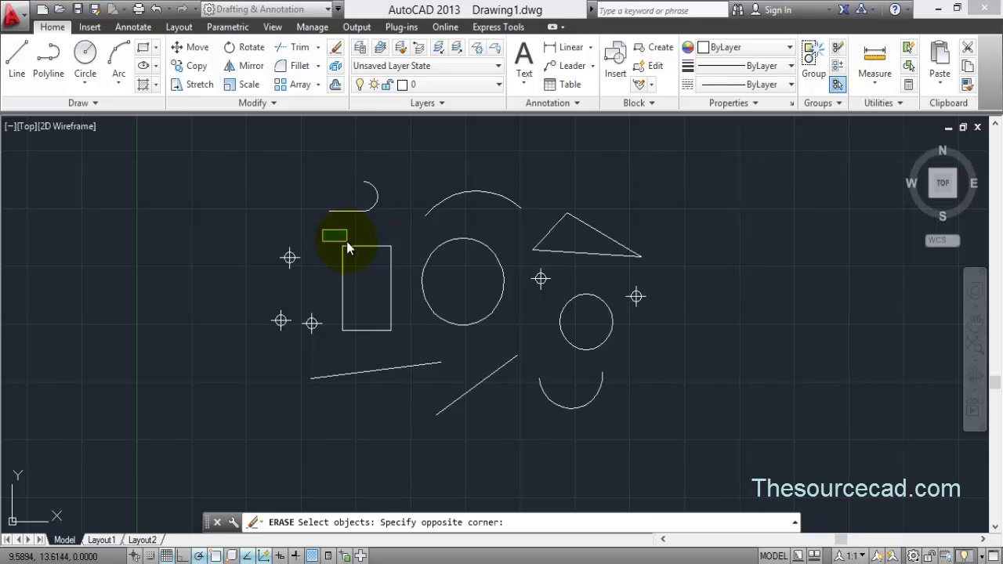
click(524, 348)
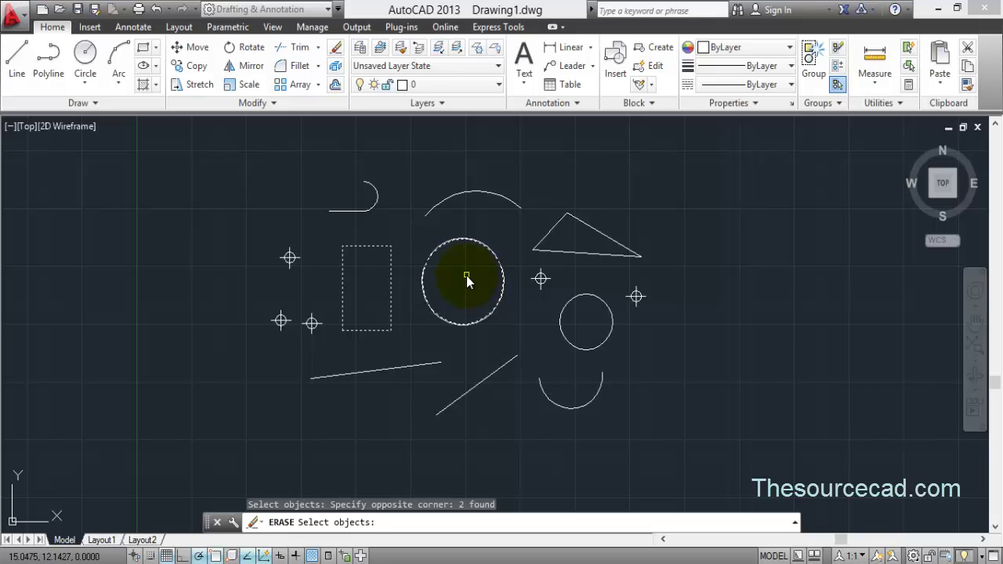
key(Return)
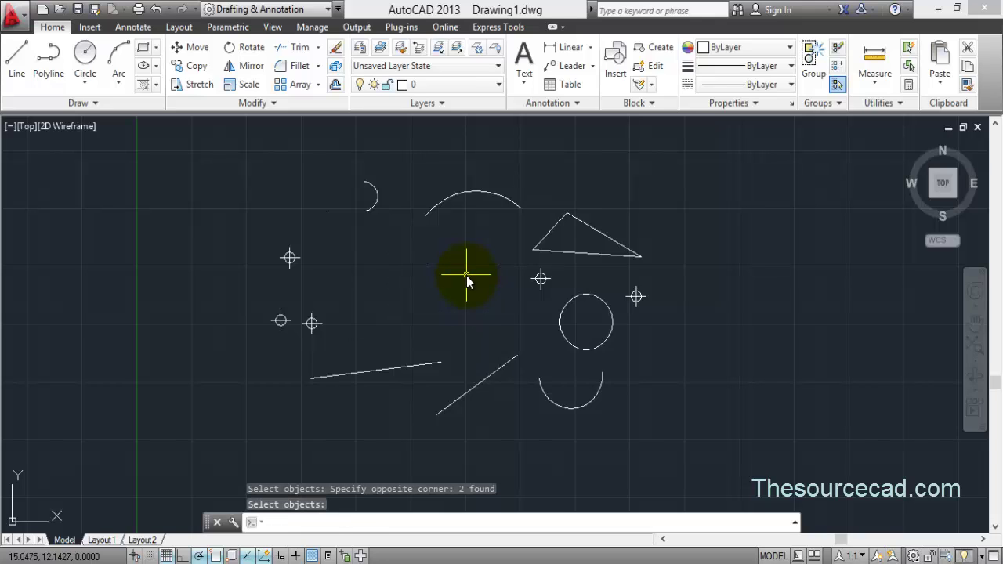
key(ctrl+z)
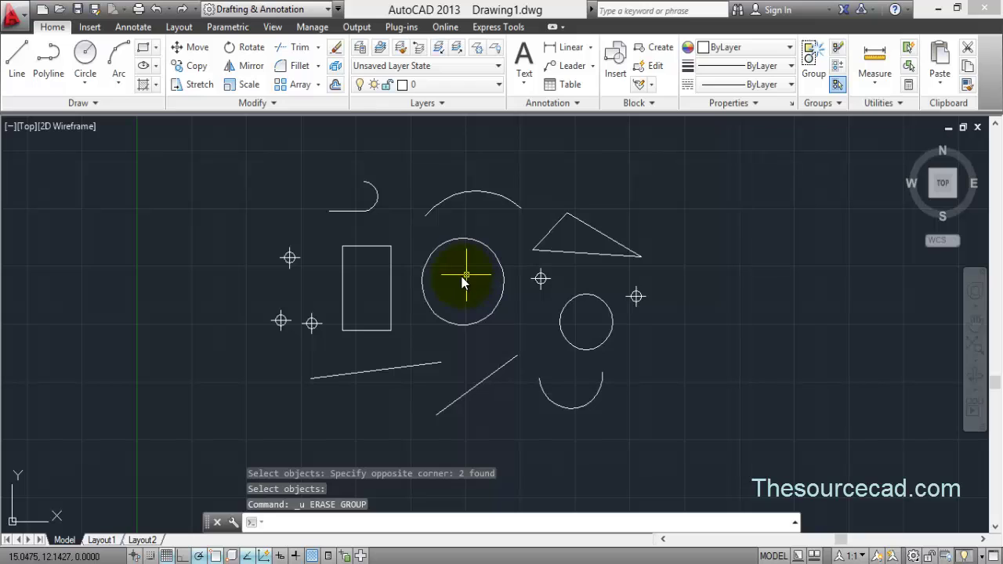
Erase the rectangle and large circle with a crossing selection, then undo
click(335, 49)
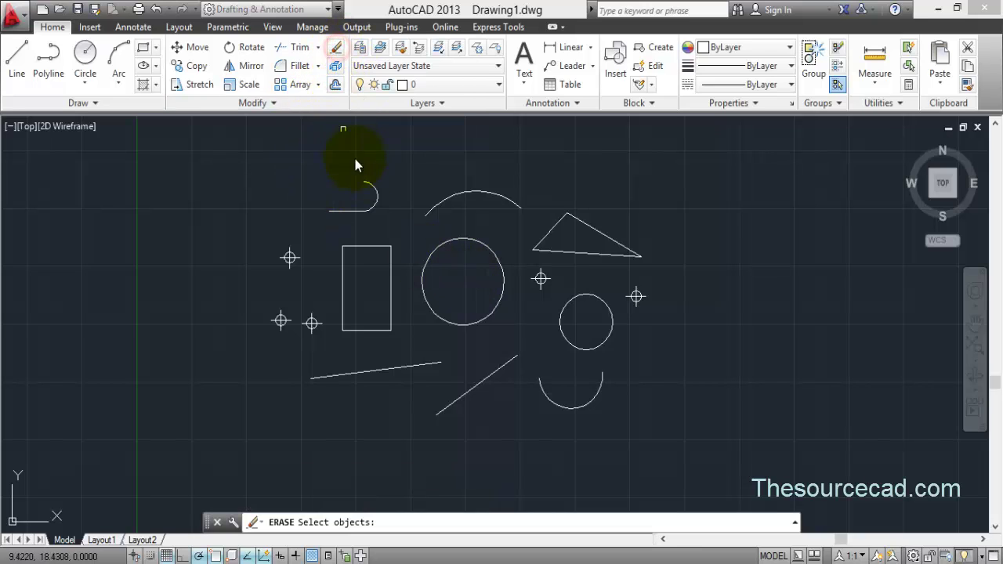
click(515, 331)
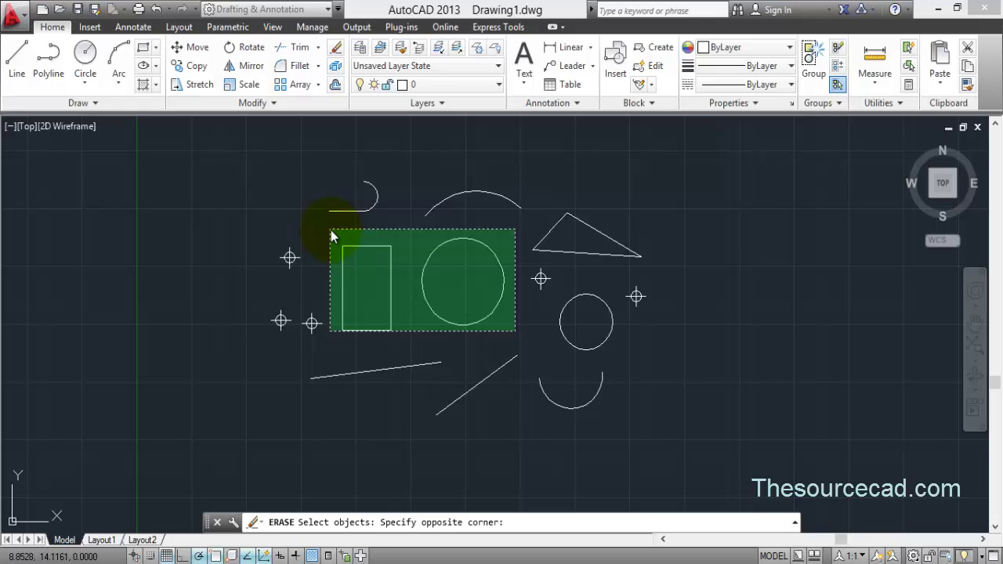
click(371, 285)
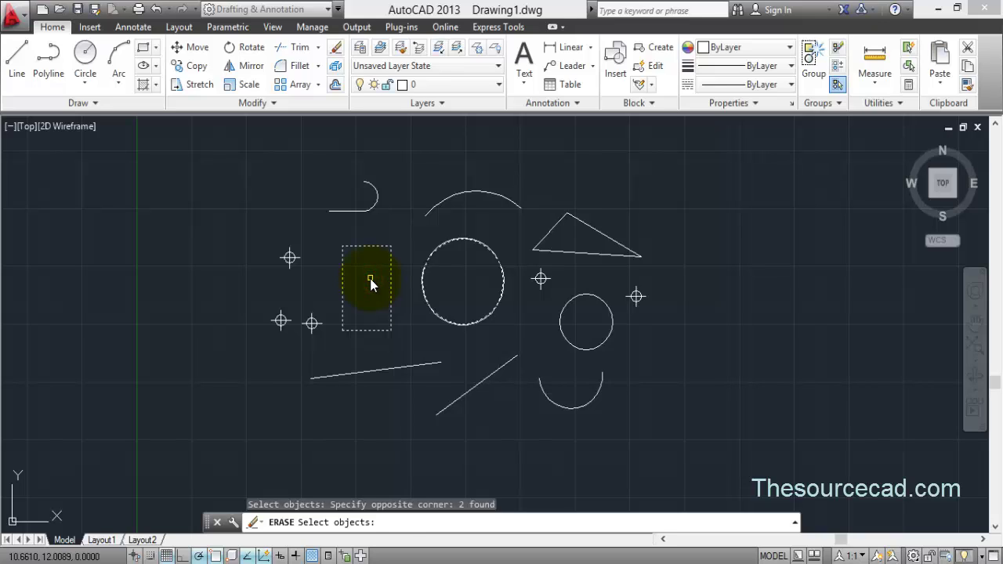
key(Return)
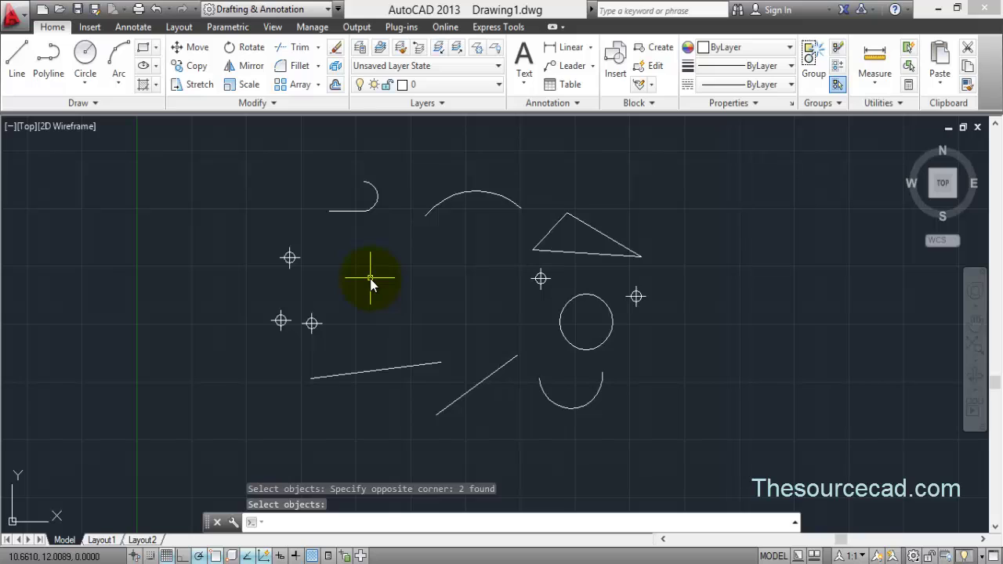
key(ctrl+z)
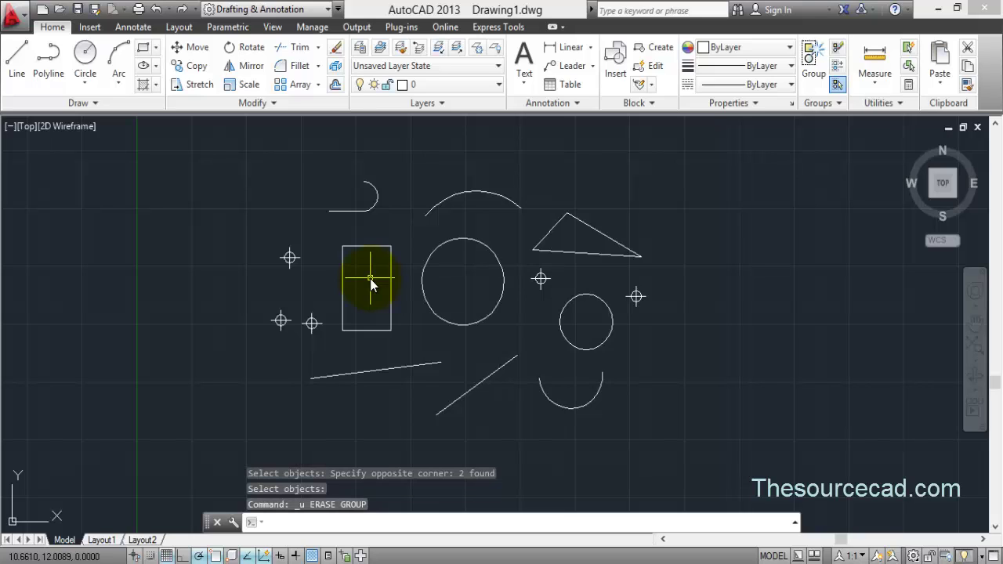
Window-erase the triangle, small circle and points, undo it, and begin a new erase
click(335, 50)
click(578, 221)
click(492, 168)
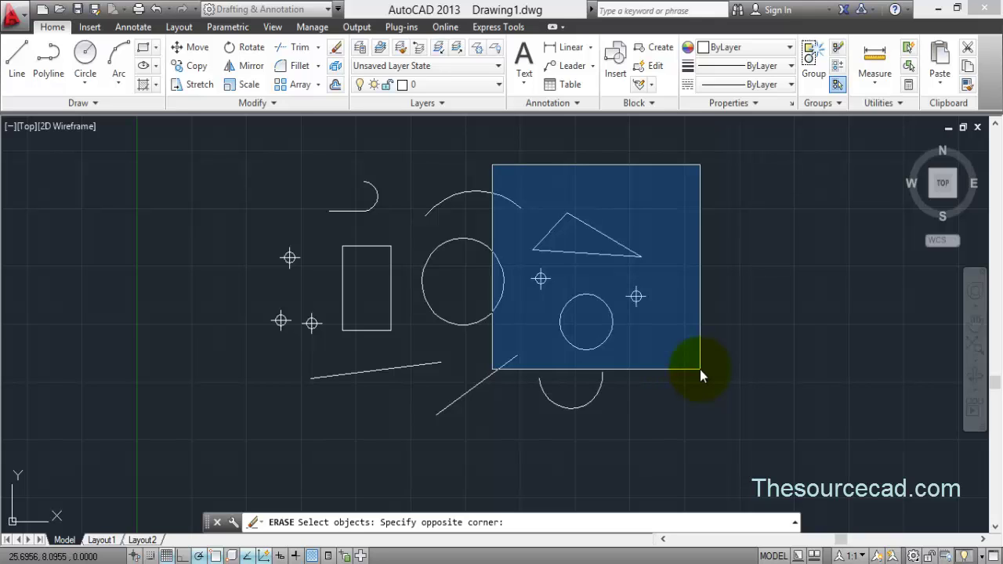
click(699, 369)
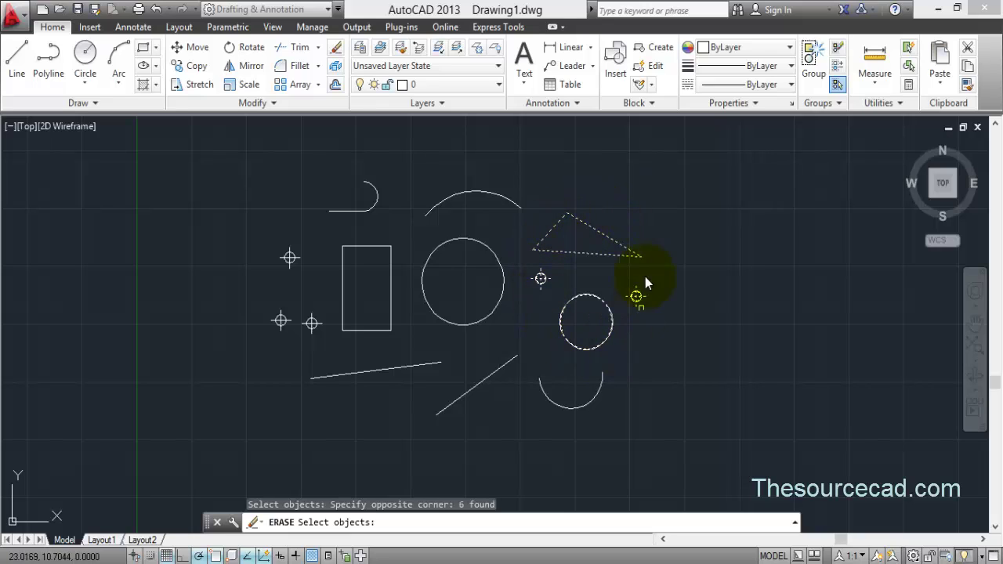
key(Return)
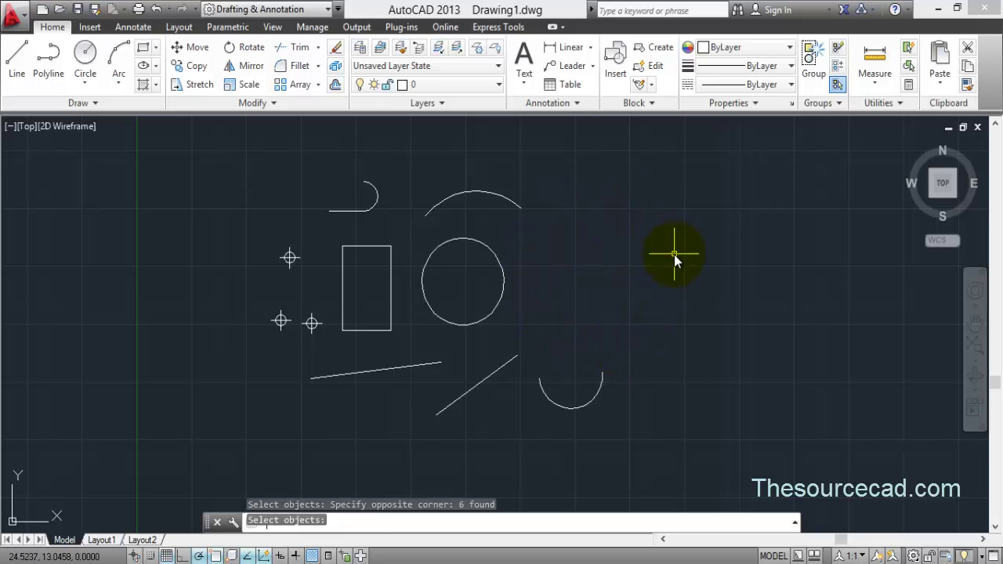
key(ctrl+z)
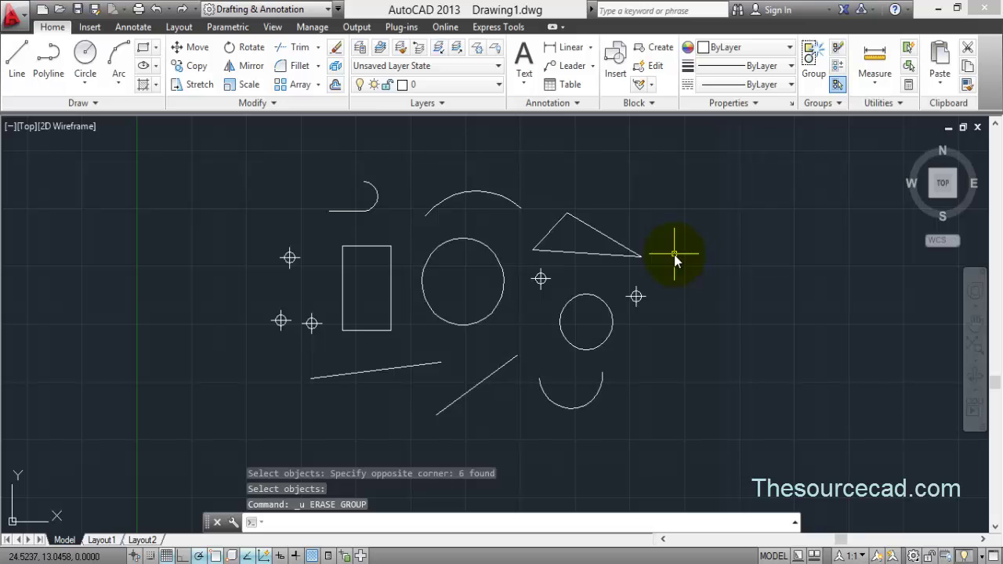
click(336, 47)
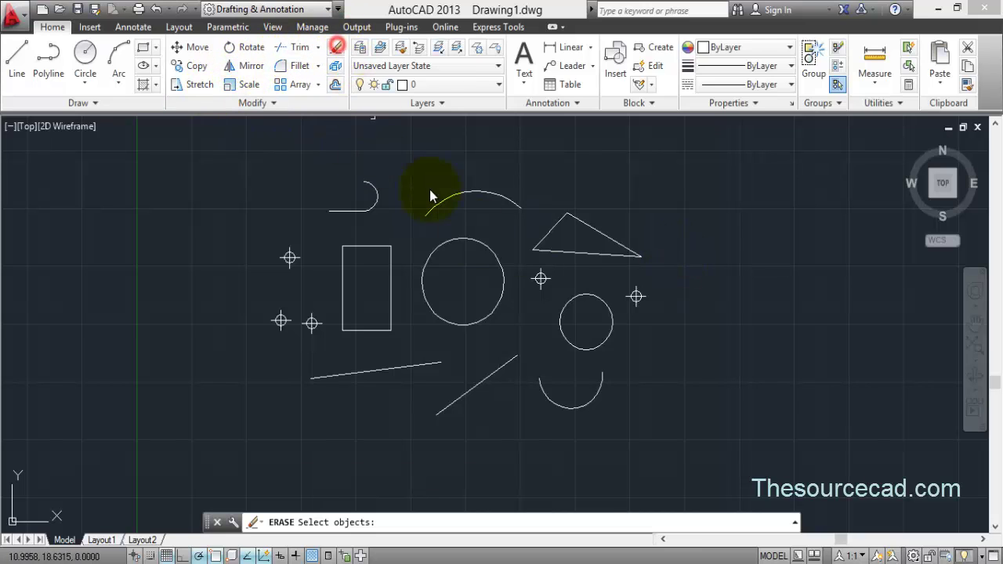
Crossing-select the nine central objects from right of the triangle, erase them, then undo
click(668, 363)
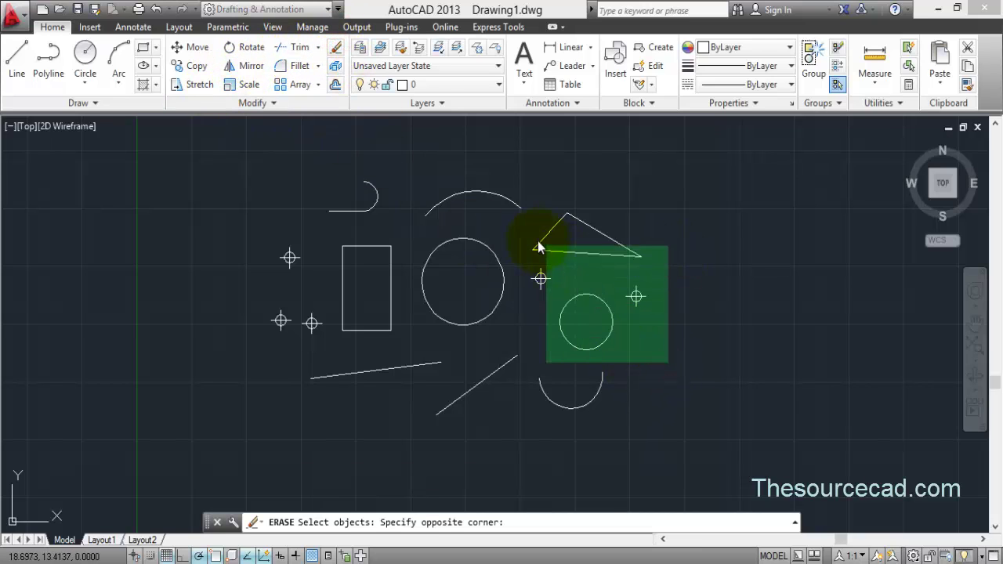
click(499, 192)
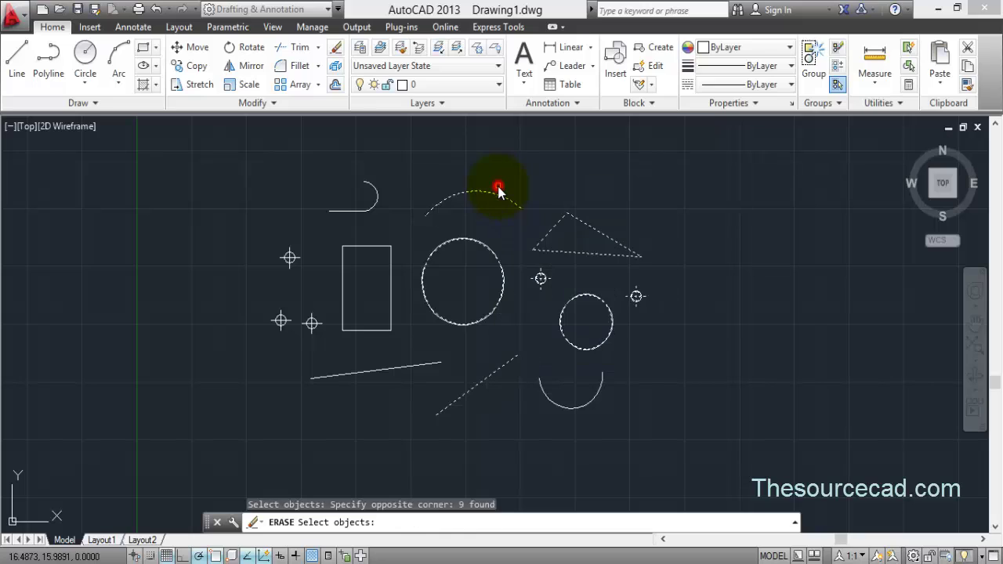
key(Return)
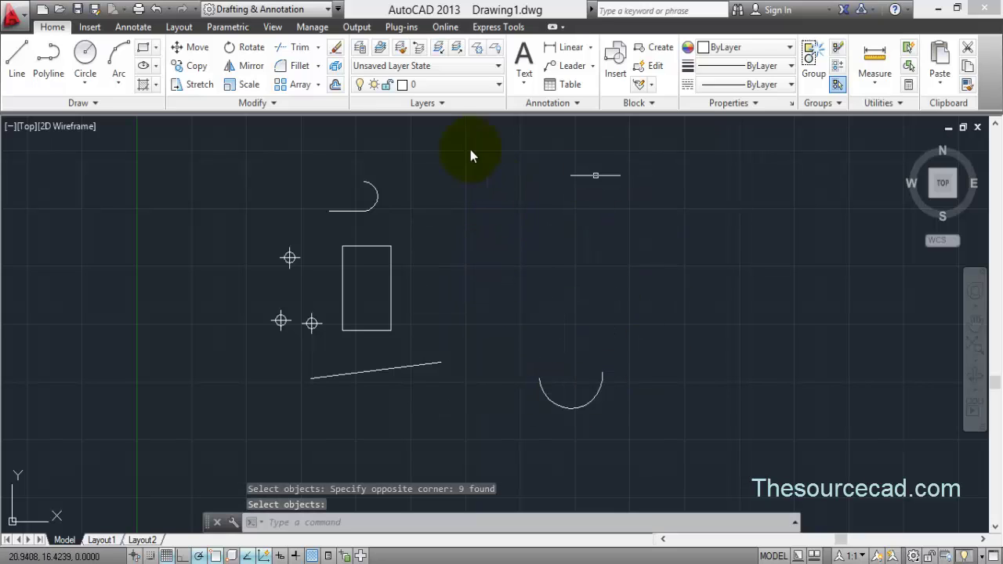
key(ctrl+z)
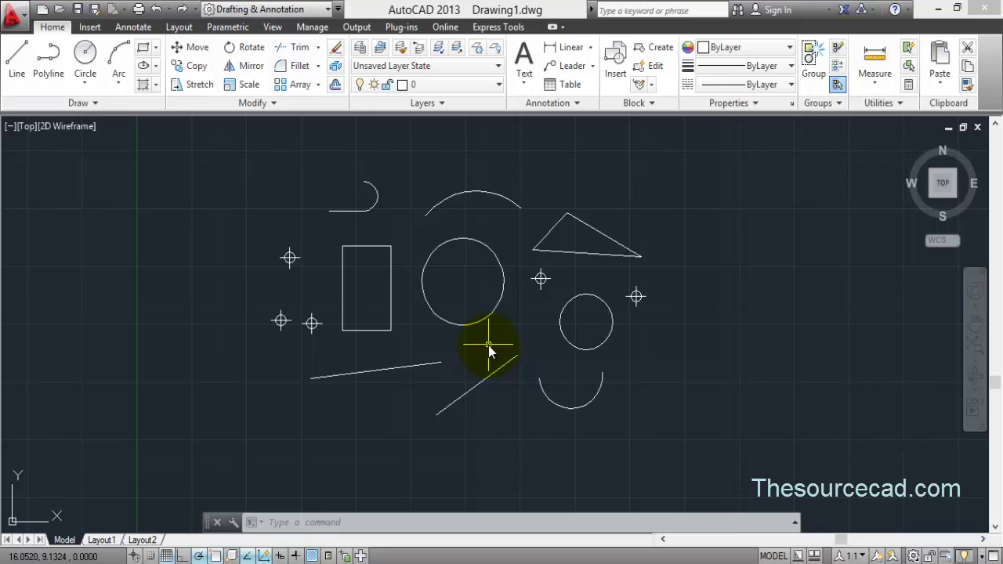
Start a fence erase, running the fence through the rectangle, large circle and triangle
click(335, 49)
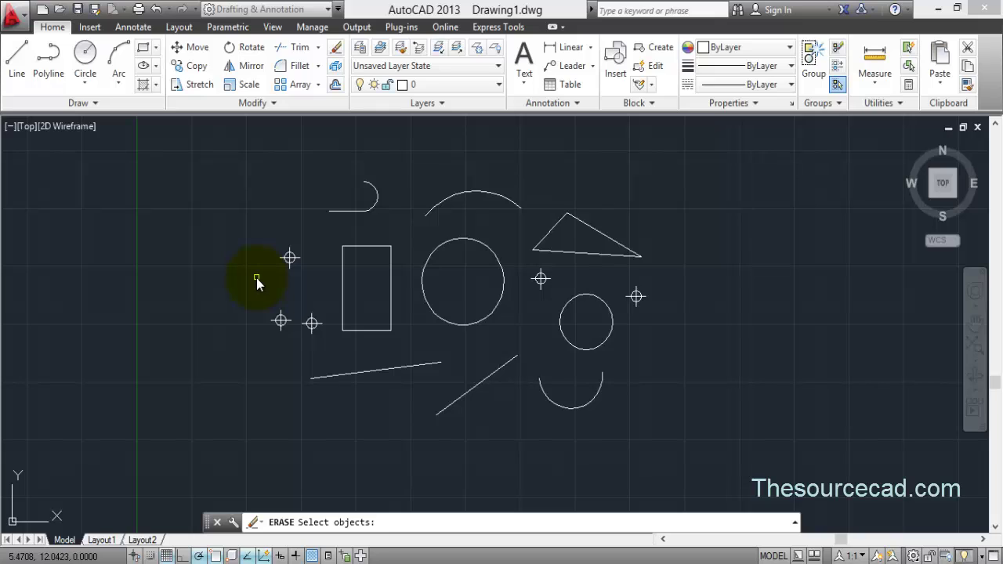
text(f)
key(Return)
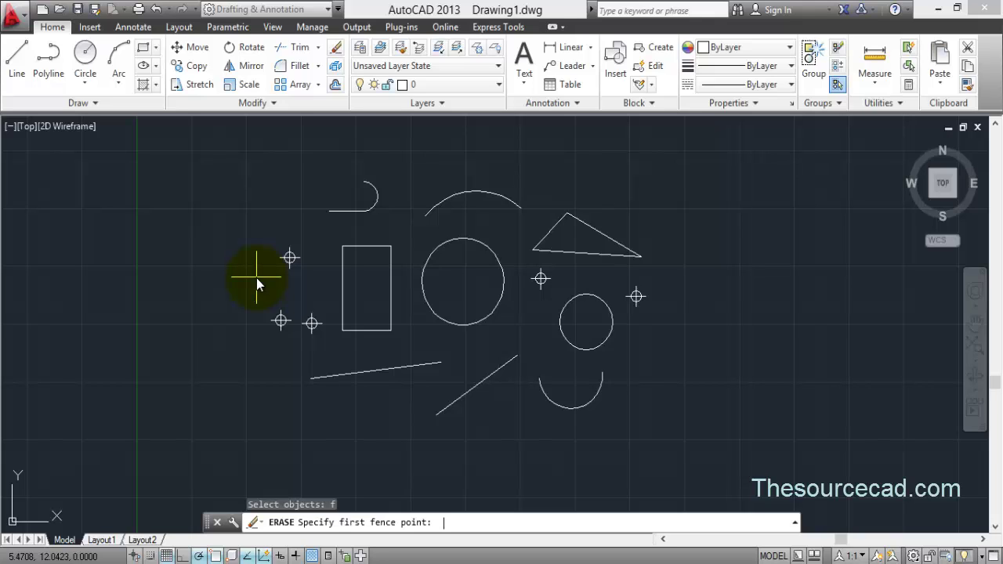
click(303, 288)
click(358, 307)
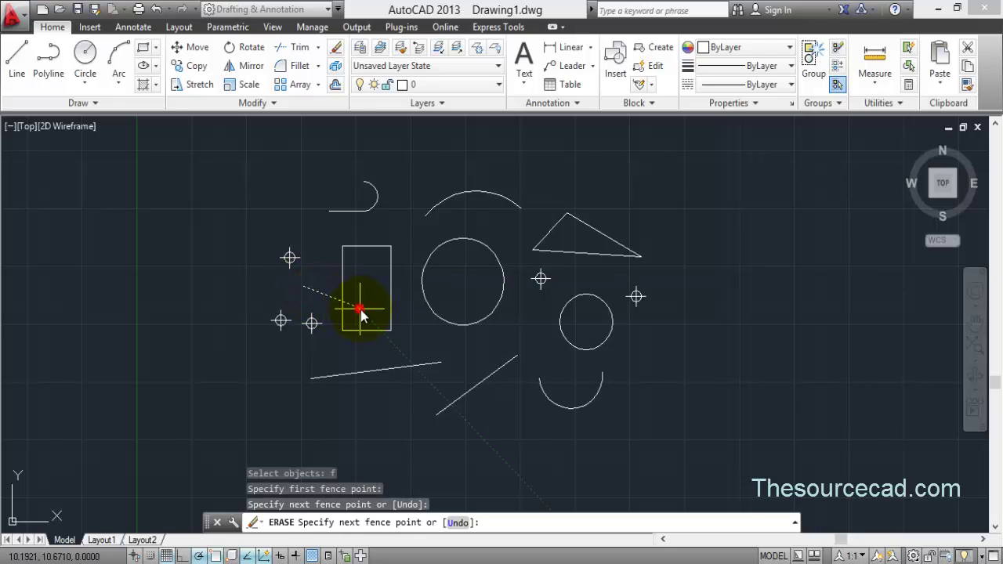
click(421, 244)
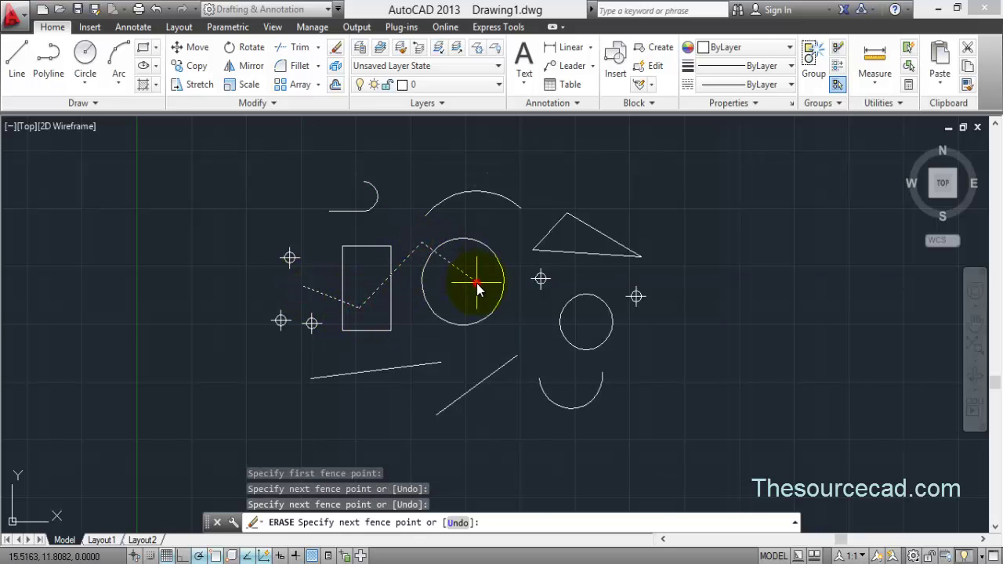
click(476, 283)
click(532, 222)
click(566, 234)
Extend the fence through the small circle, lower line and arc, erase the six objects, and undo
click(581, 276)
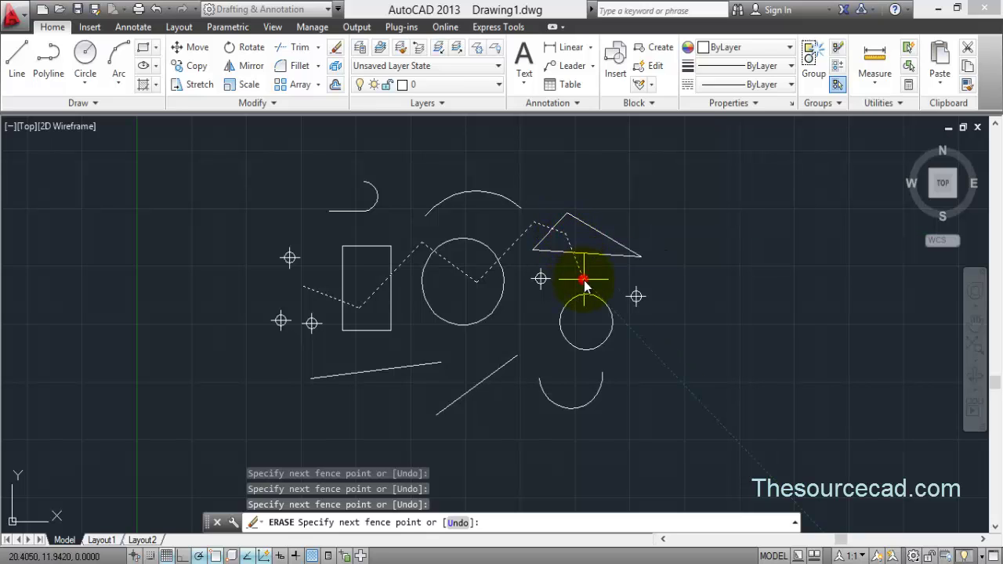
click(576, 329)
click(460, 366)
click(500, 409)
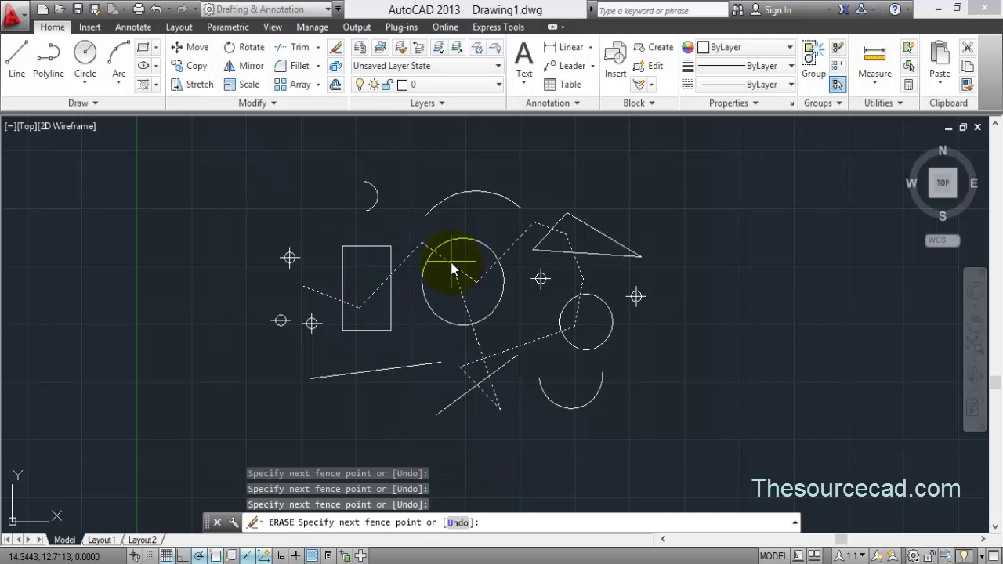
click(582, 276)
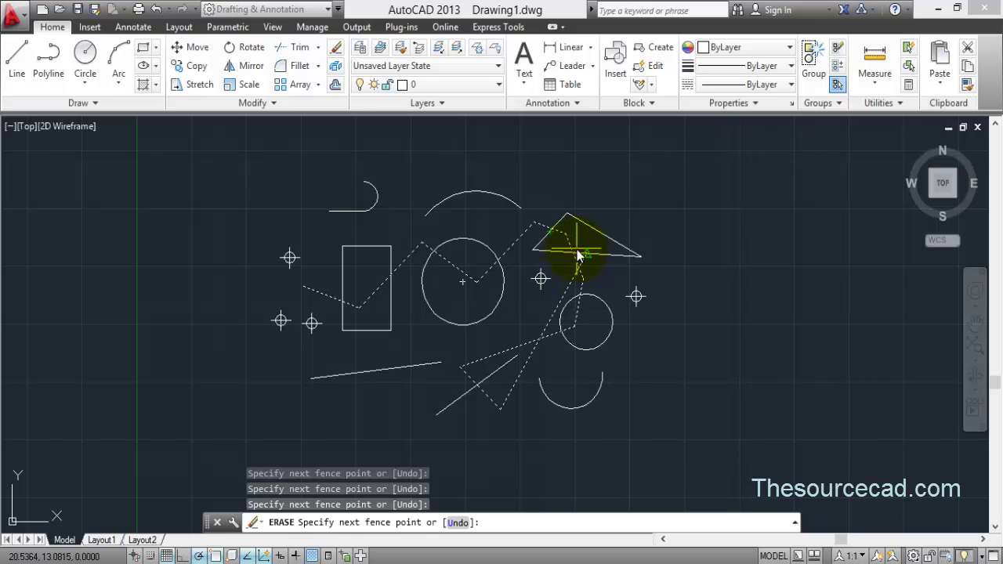
click(569, 328)
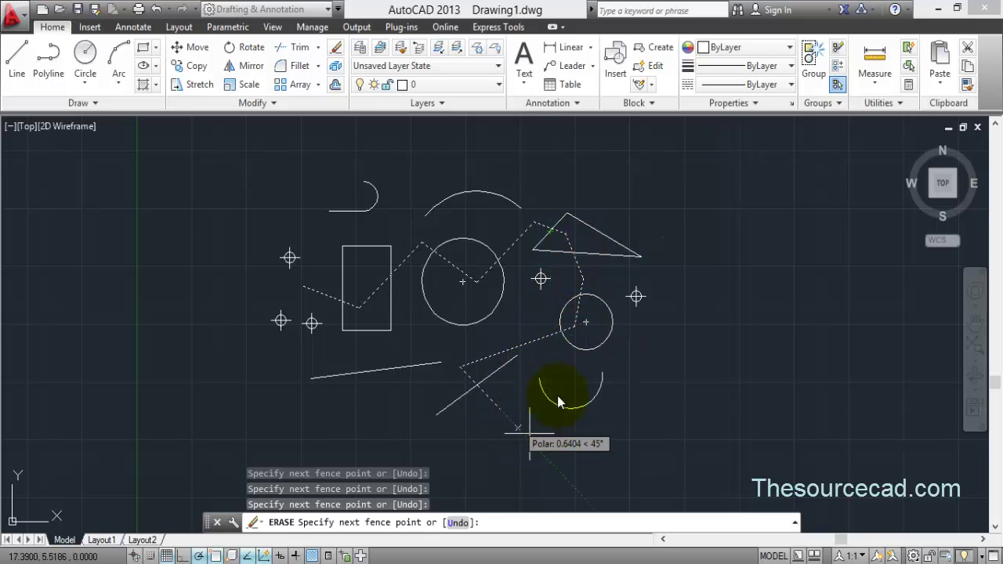
click(533, 461)
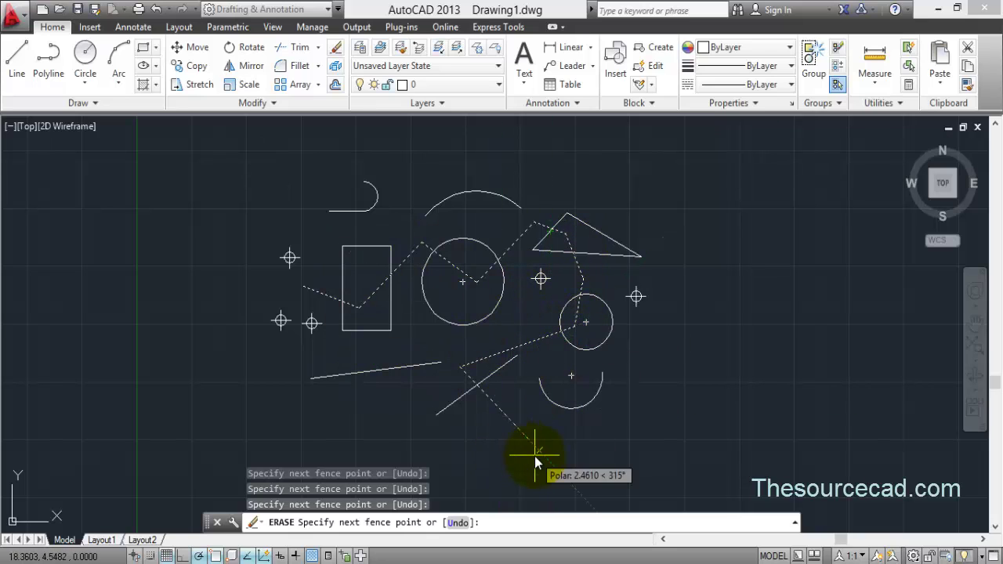
key(Return)
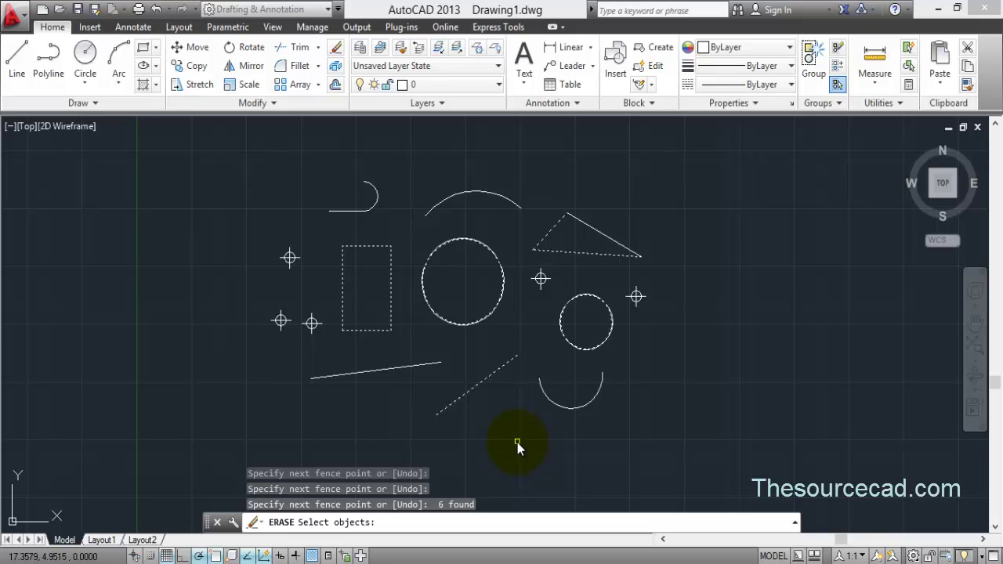
key(Return)
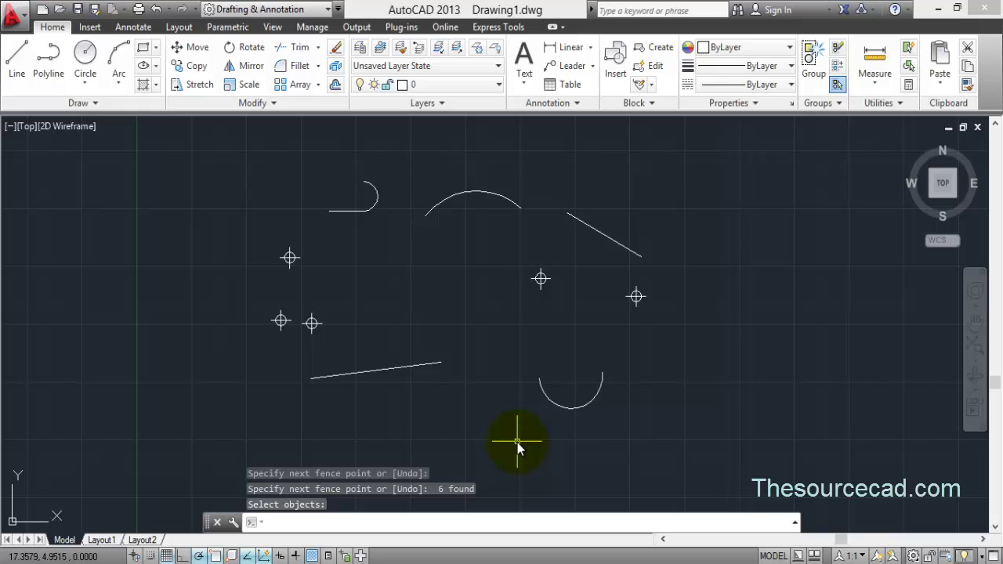
key(ctrl+z)
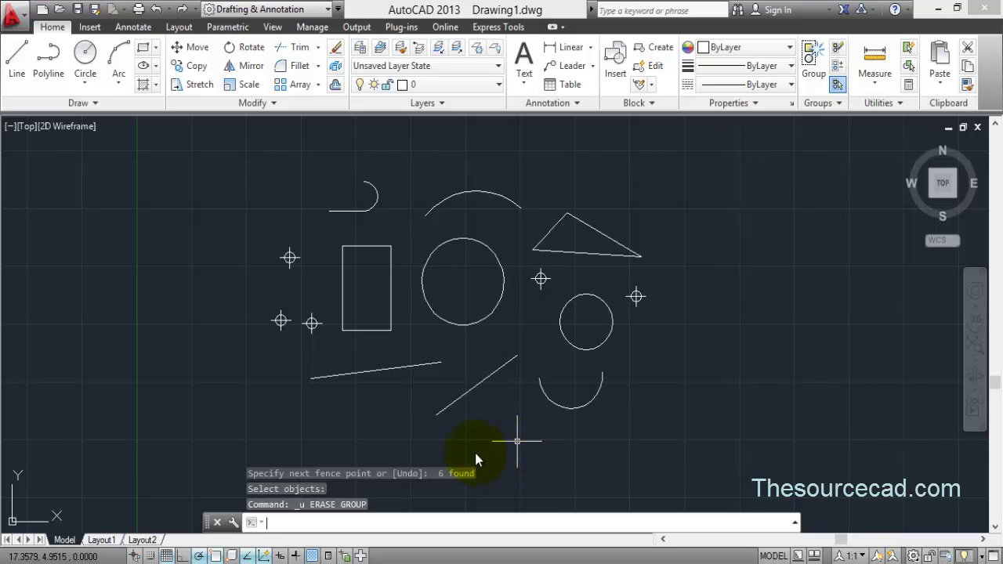
click(337, 50)
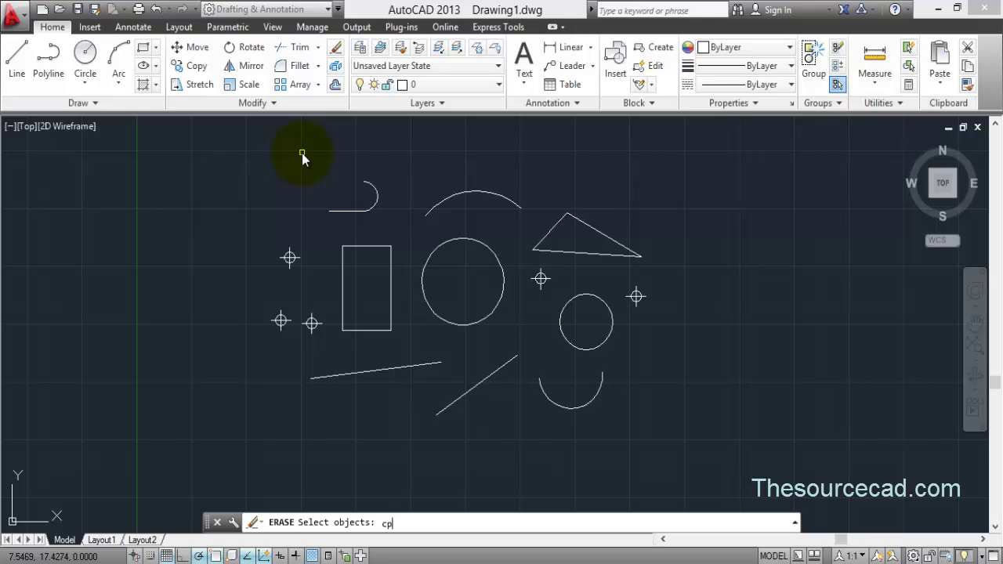
Erase the arcs, rectangle and large circle with a seven-corner crossing polygon, then undo
key(Return)
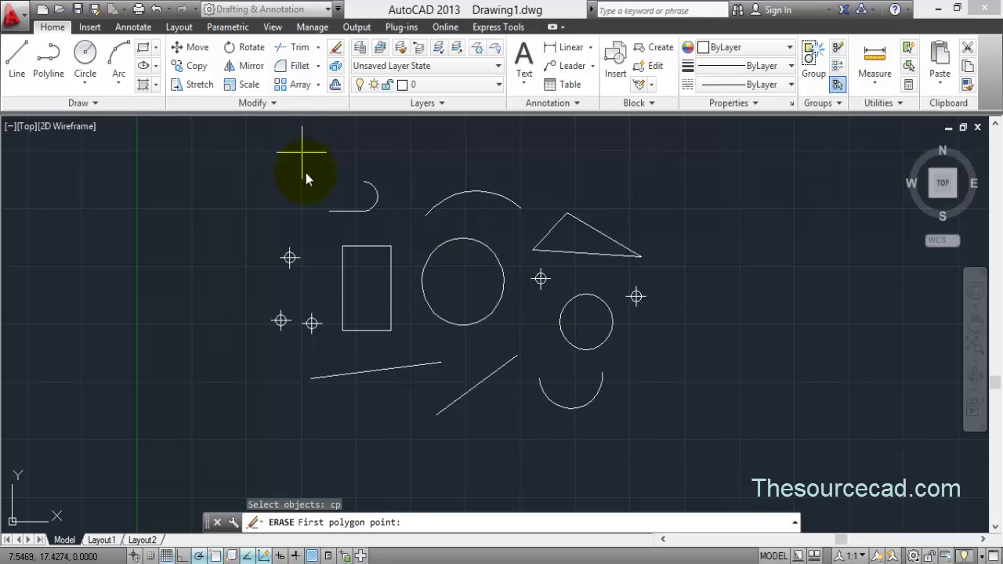
click(320, 168)
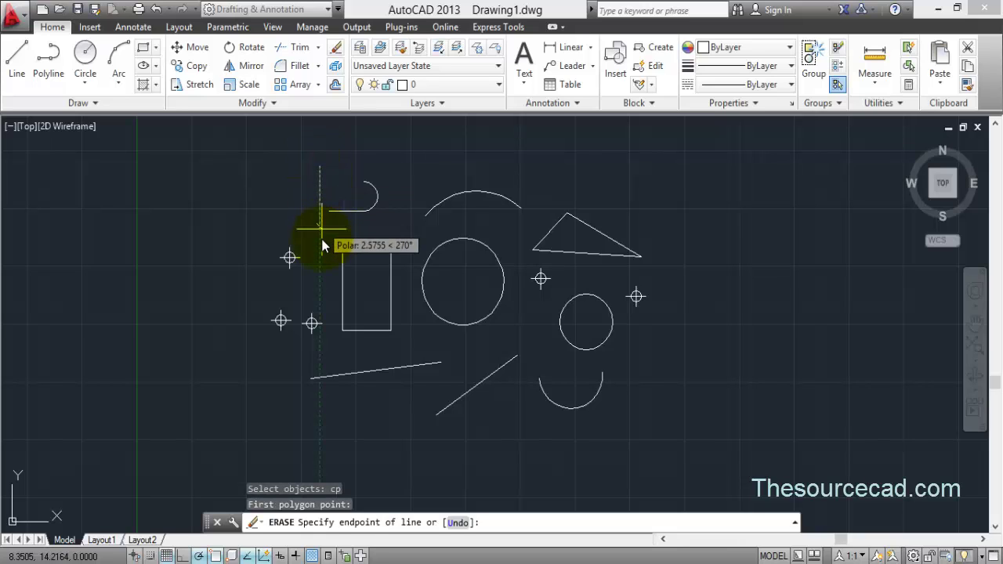
click(321, 269)
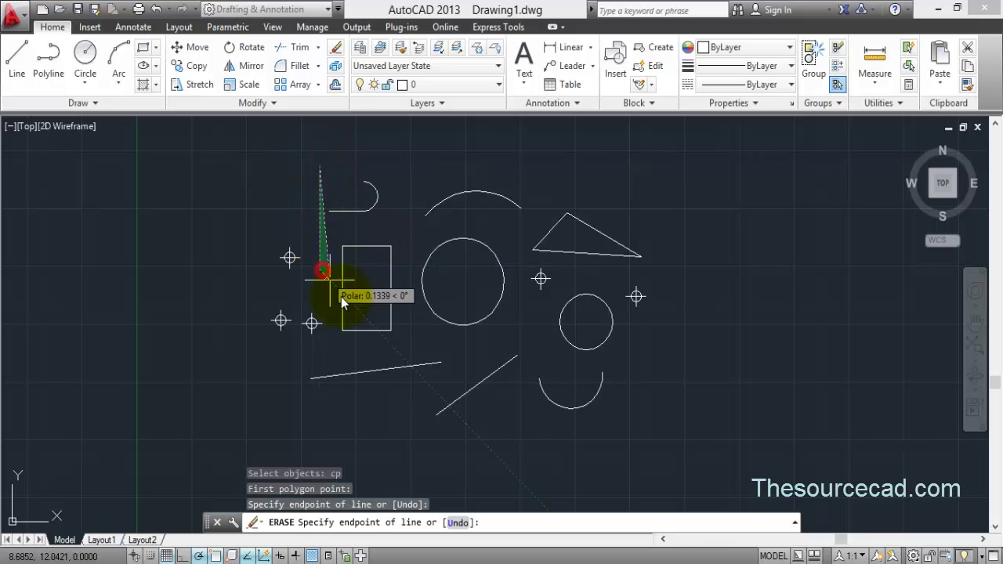
click(365, 357)
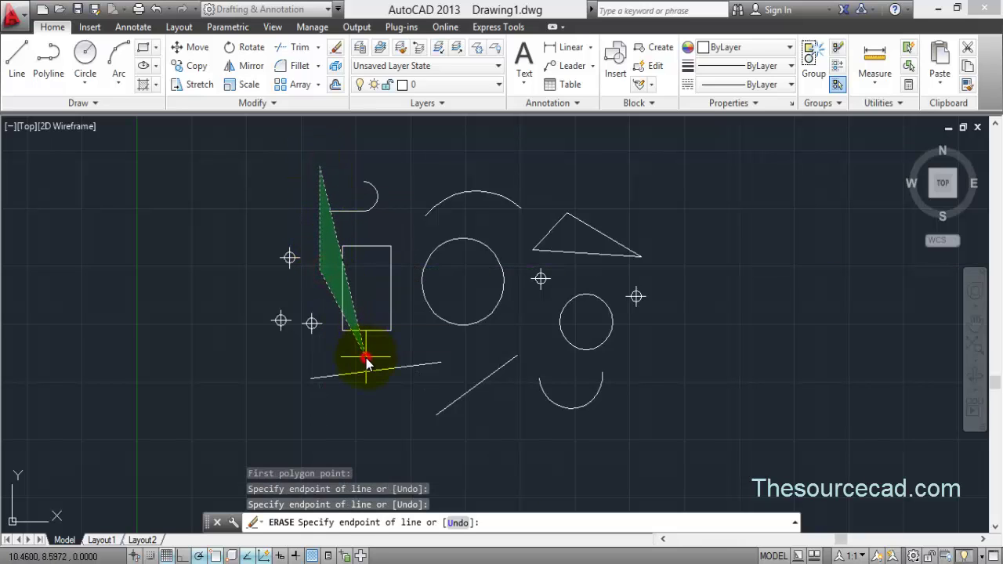
click(492, 281)
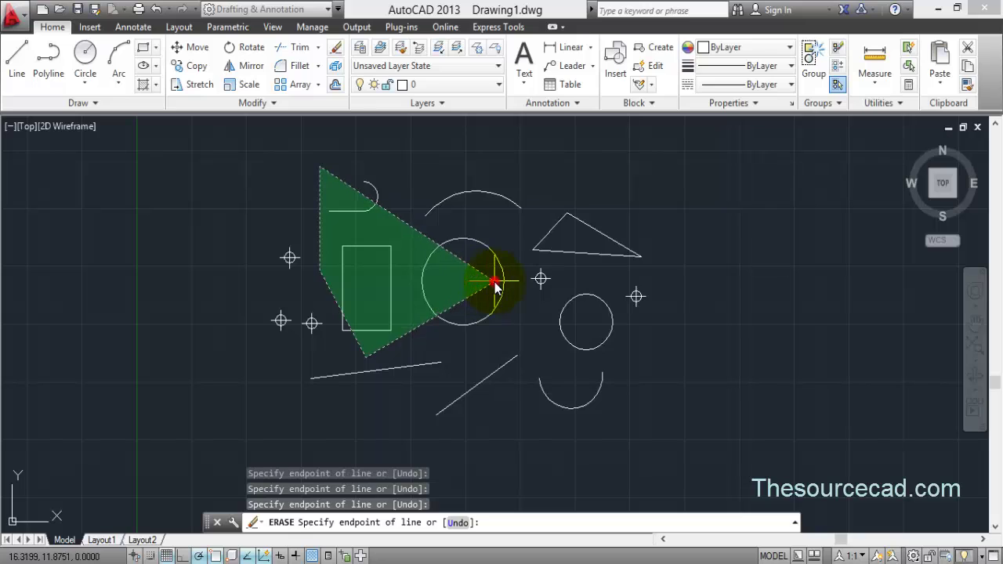
click(464, 149)
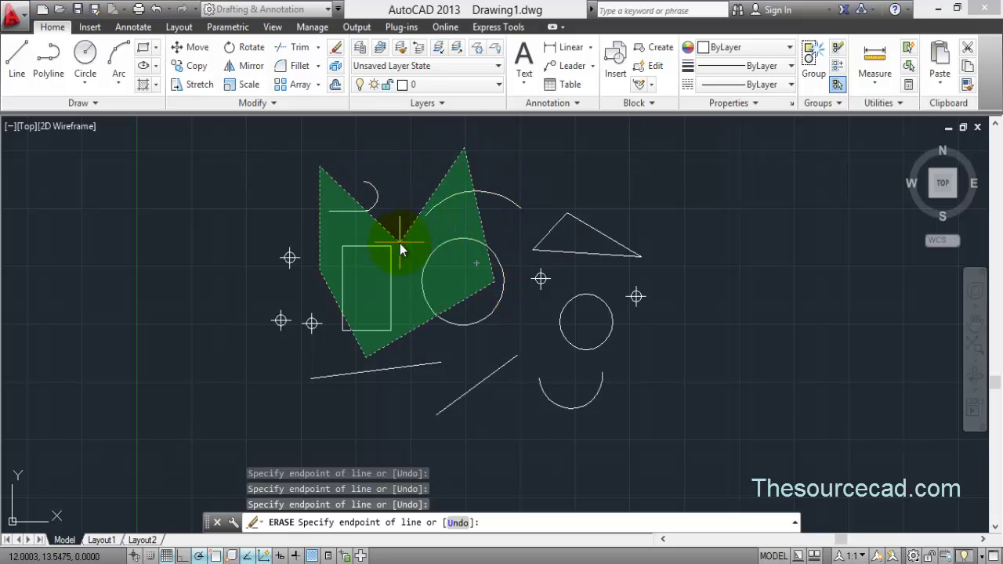
click(400, 244)
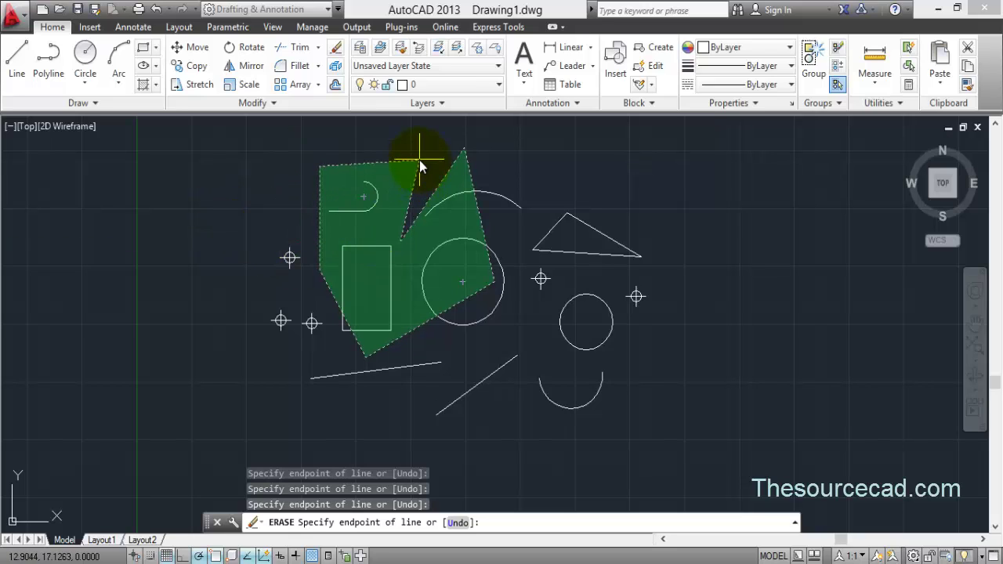
click(354, 211)
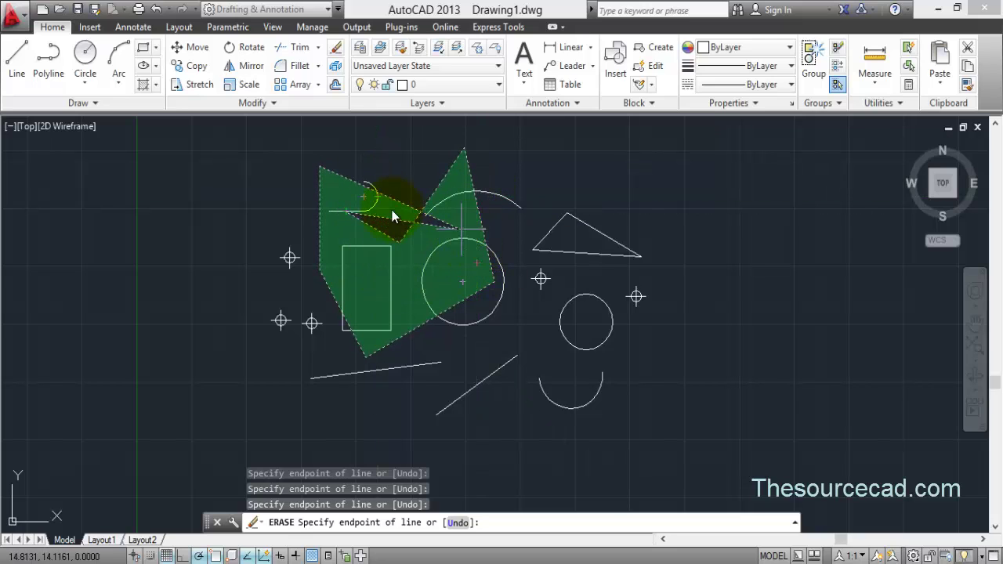
key(Return)
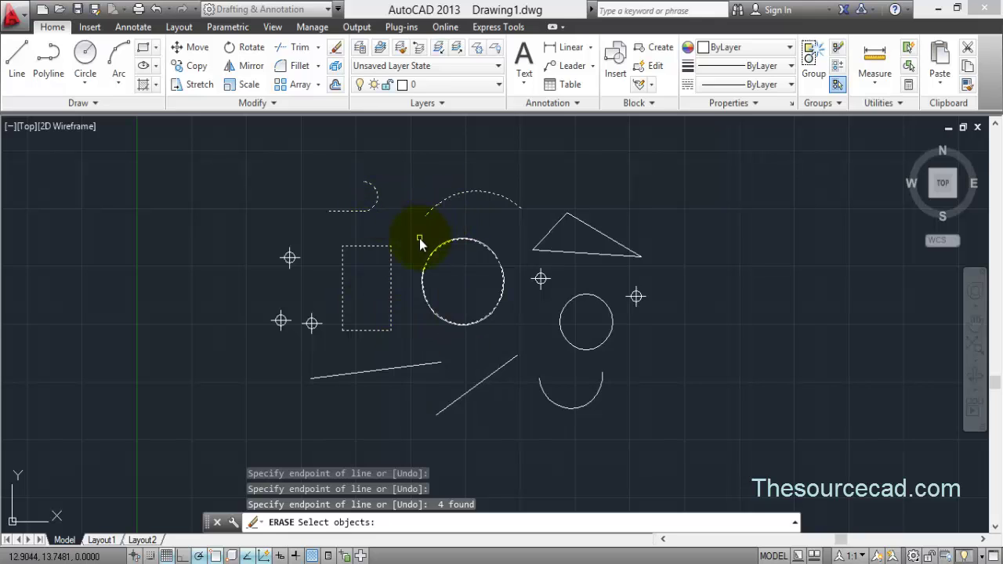
key(Return)
key(ctrl+z)
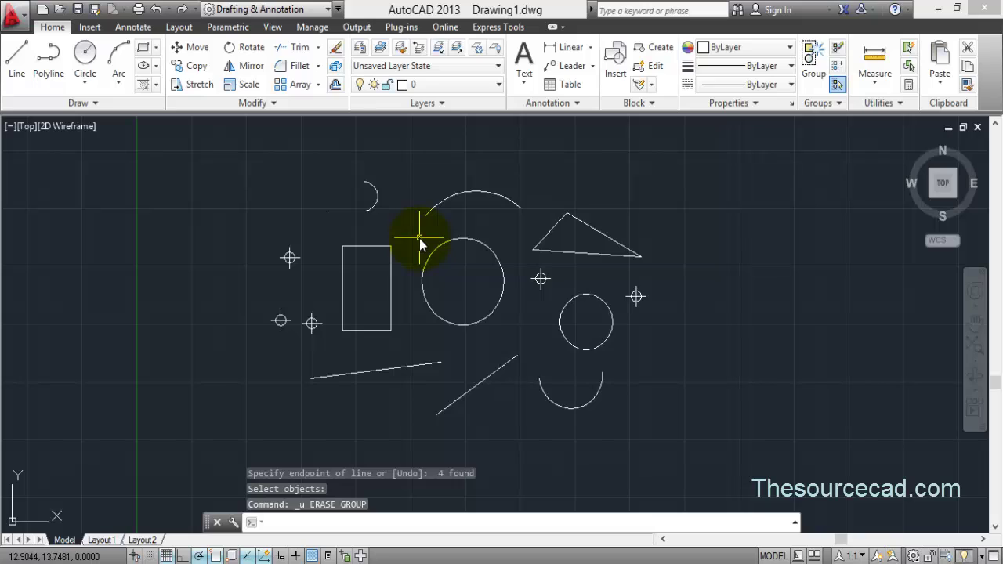
click(336, 47)
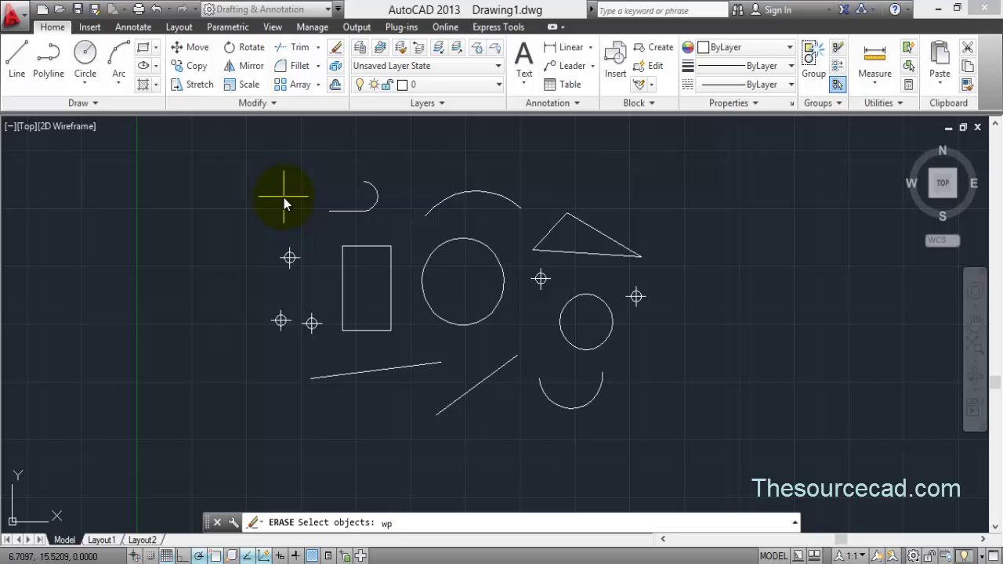
Erase the two upper arcs with a five-corner window polygon (WP), then undo
text(wp)
key(Return)
click(314, 159)
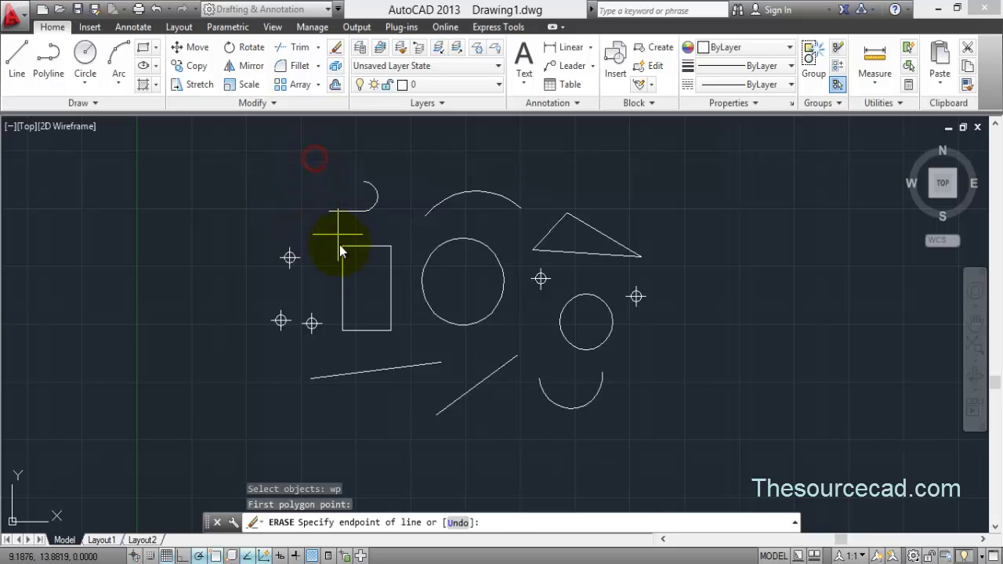
click(330, 289)
click(414, 316)
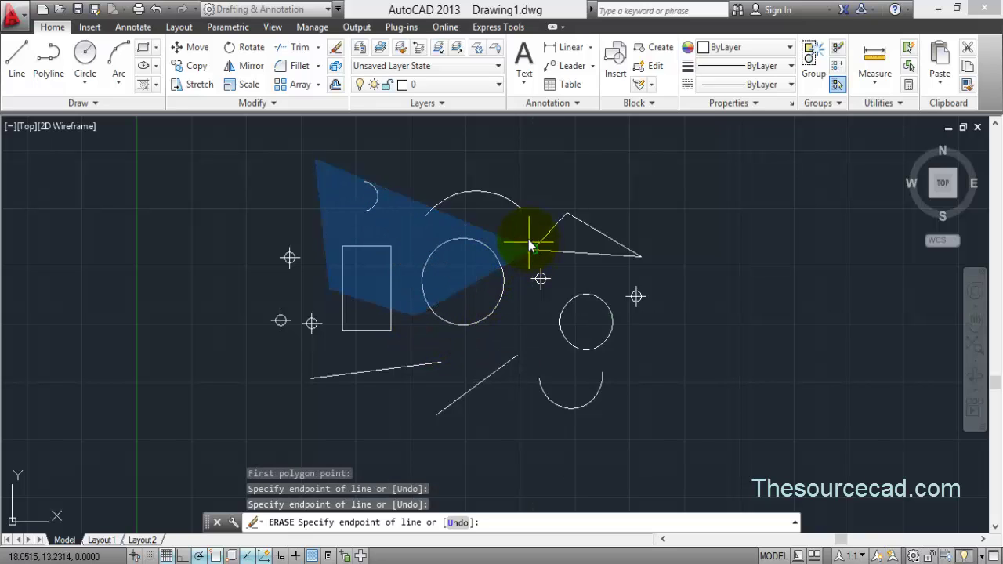
click(560, 195)
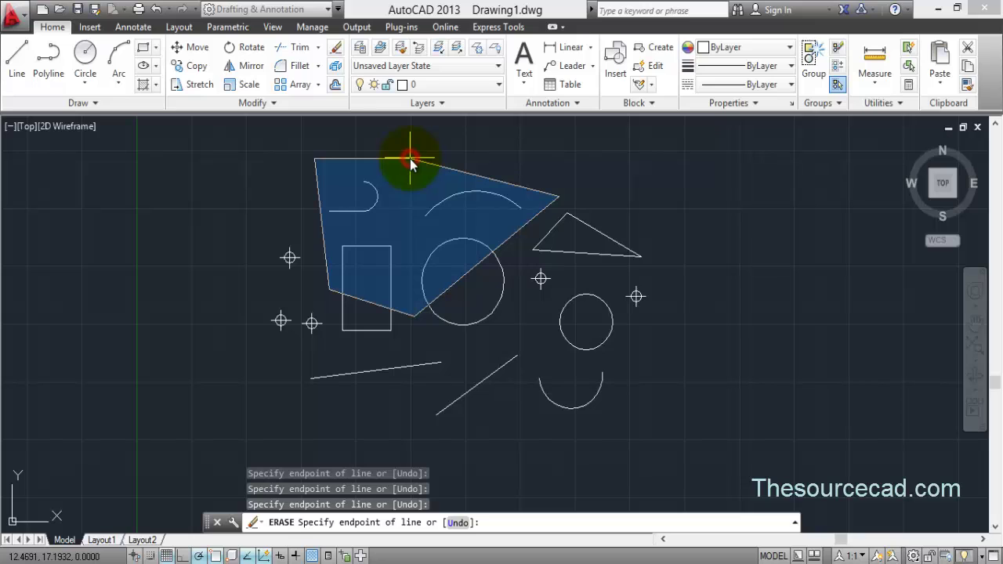
click(410, 158)
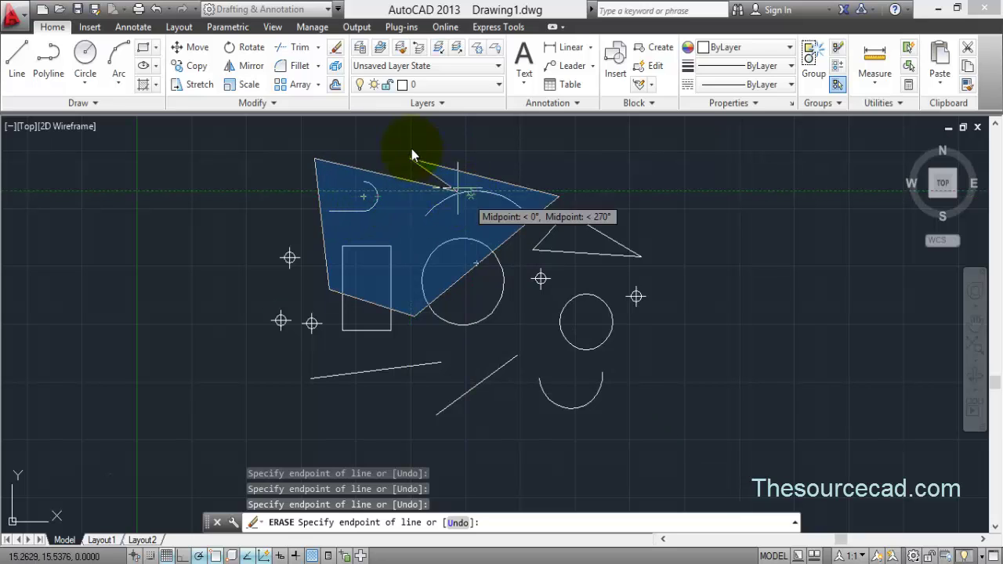
key(Return)
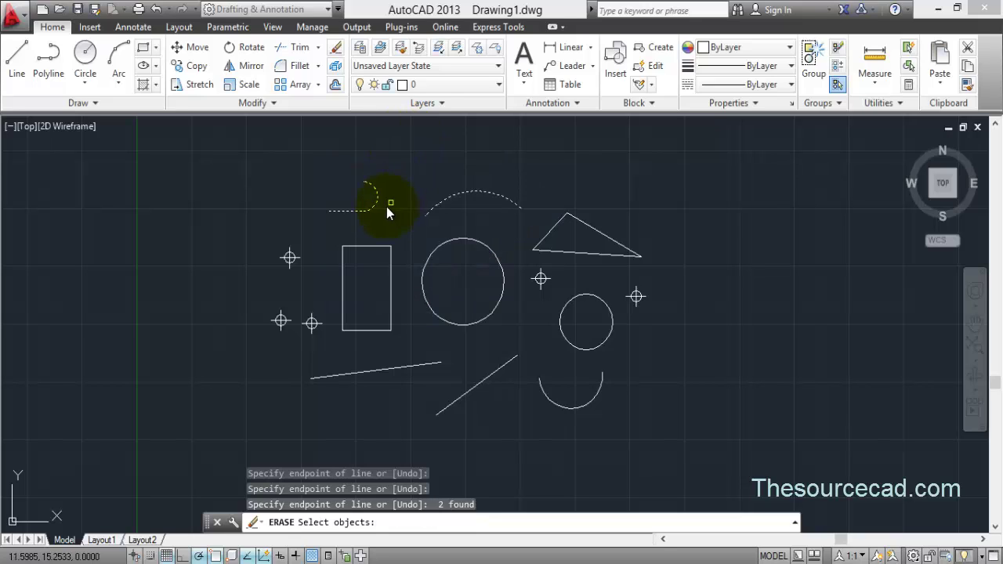
key(Return)
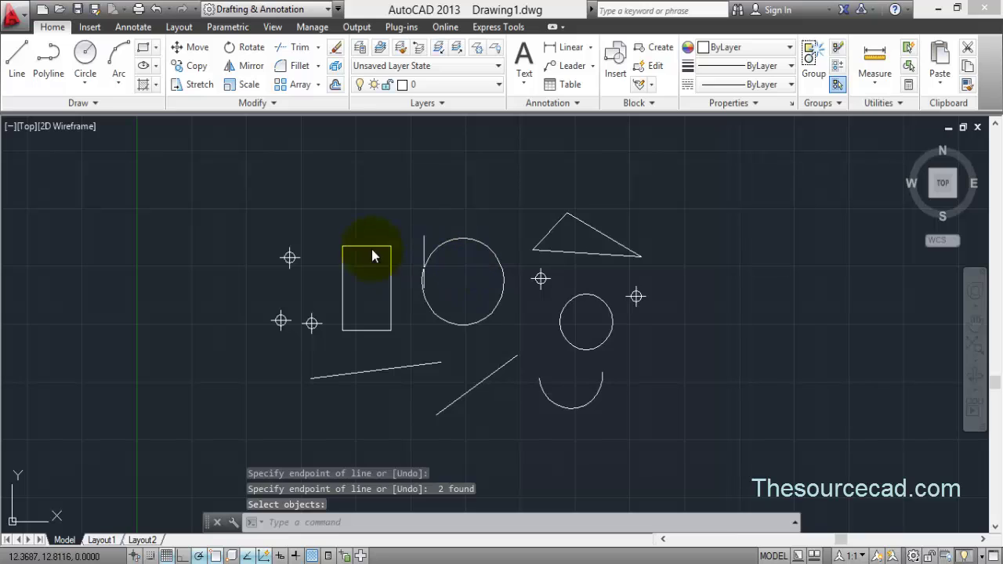
key(ctrl+z)
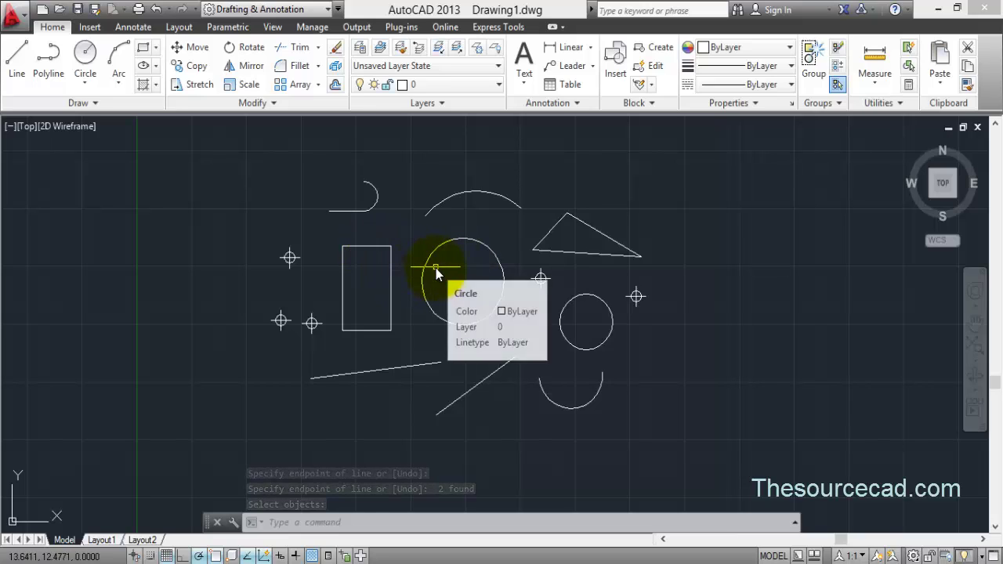
mouse_move(436, 268)
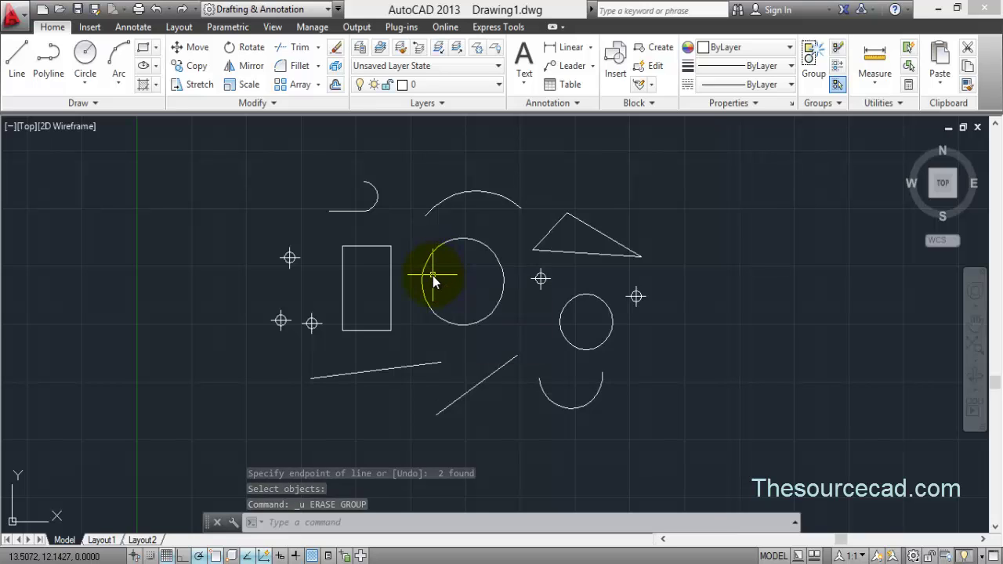
mouse_move(417, 362)
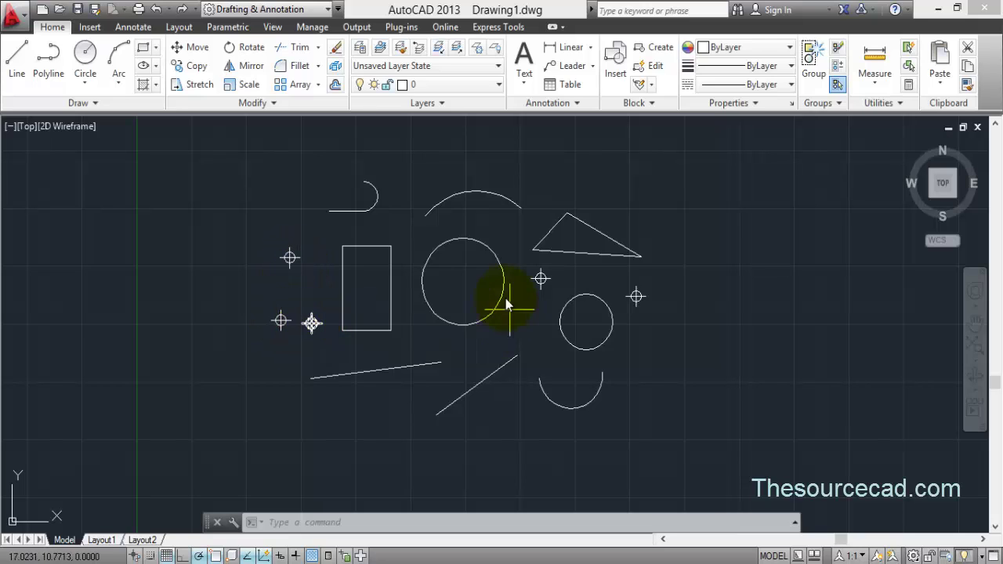
Use Select Similar to select all points, then all circles, clearing each selection
click(288, 257)
right_click(265, 222)
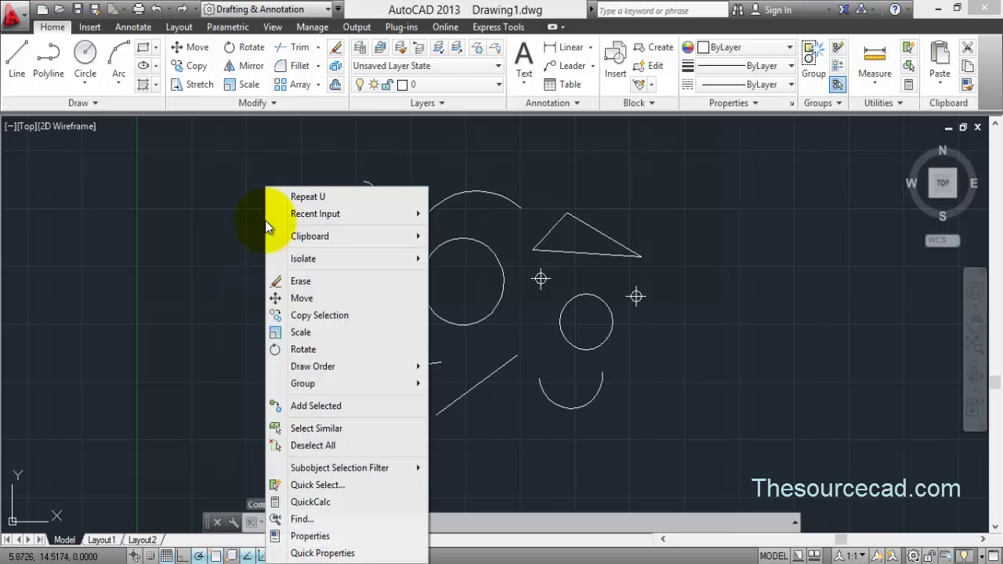
click(326, 426)
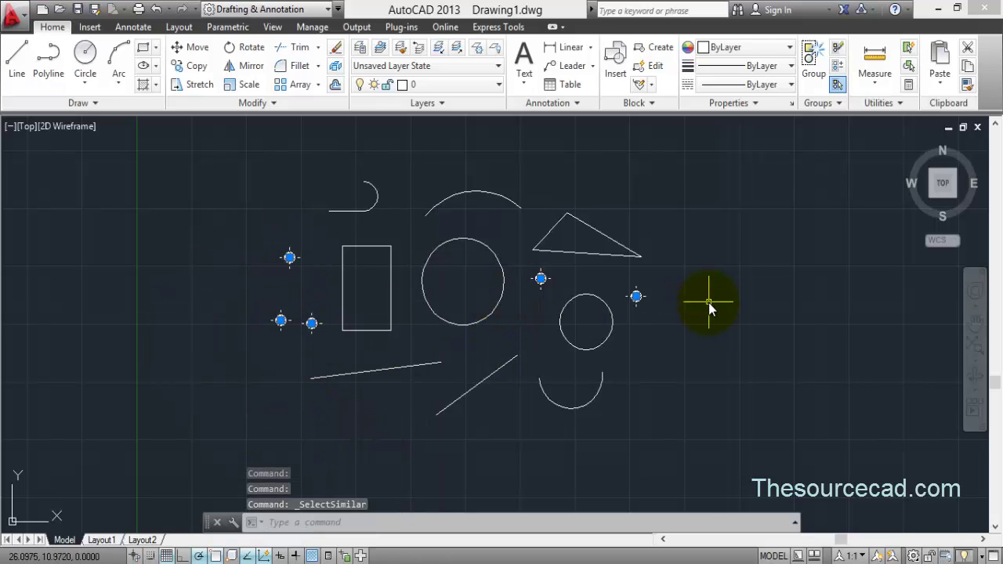
key(Escape)
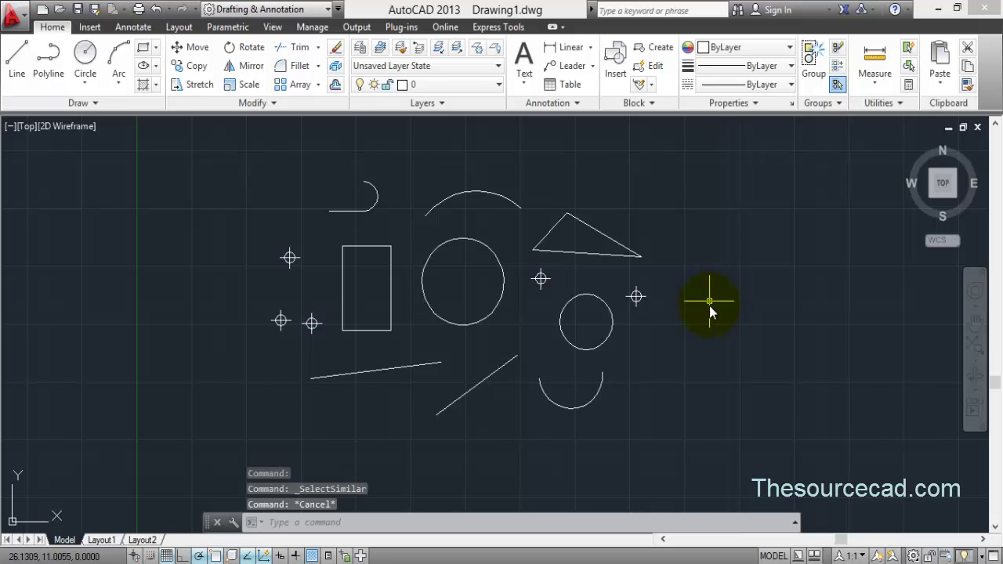
click(439, 249)
right_click(400, 185)
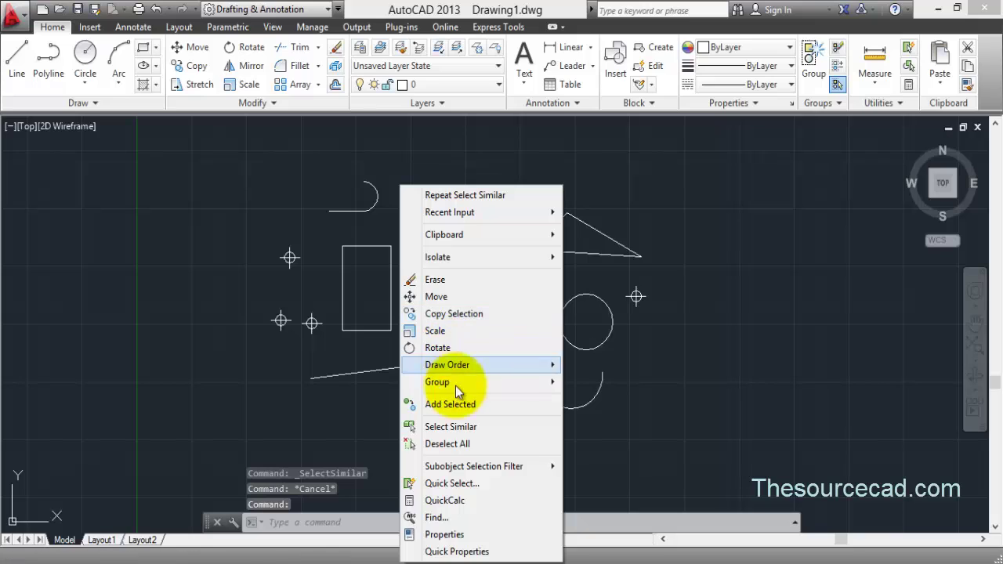
click(457, 427)
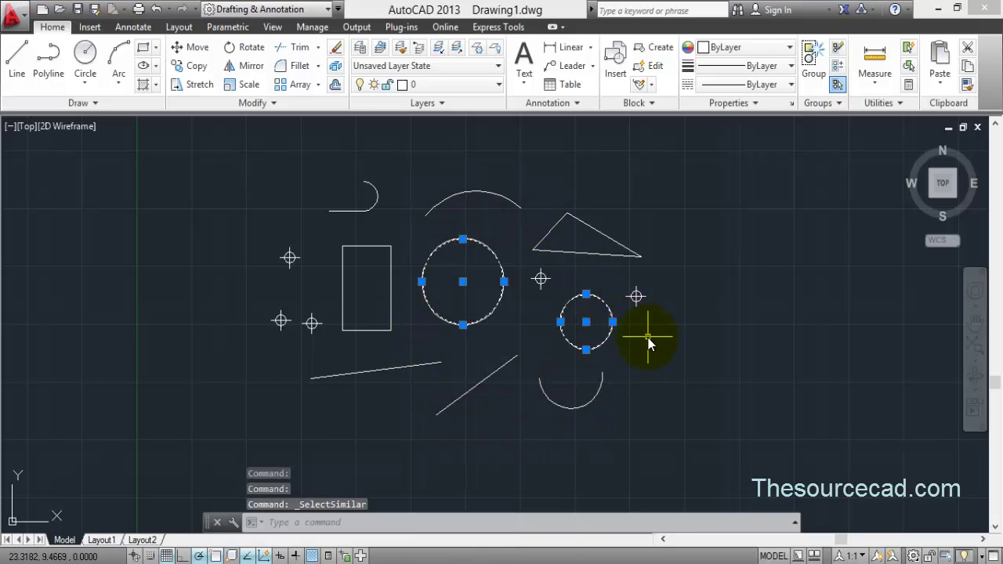
key(Escape)
Select all arcs with Select Similar, then every line starting from the diagonal line
click(591, 402)
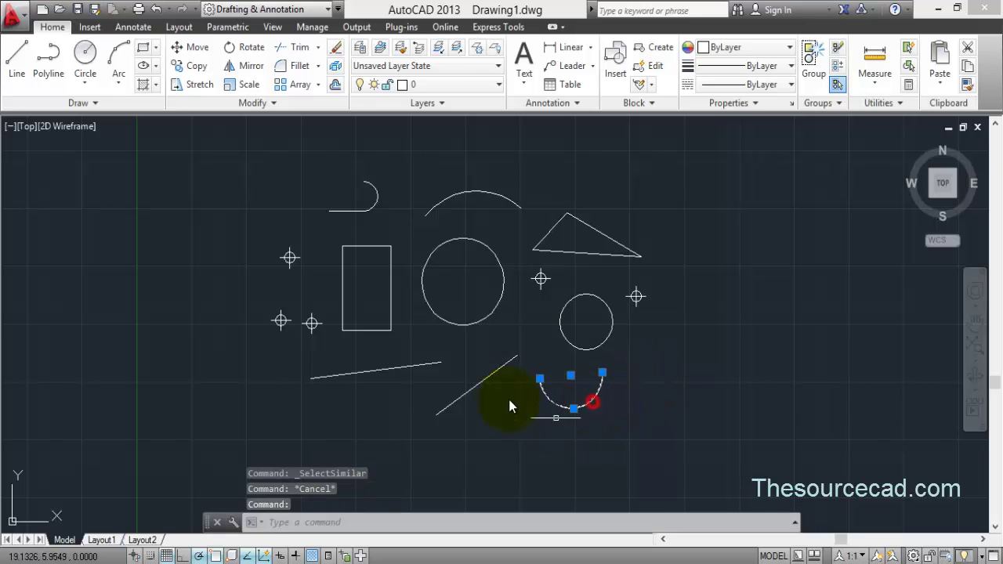
right_click(496, 336)
click(530, 430)
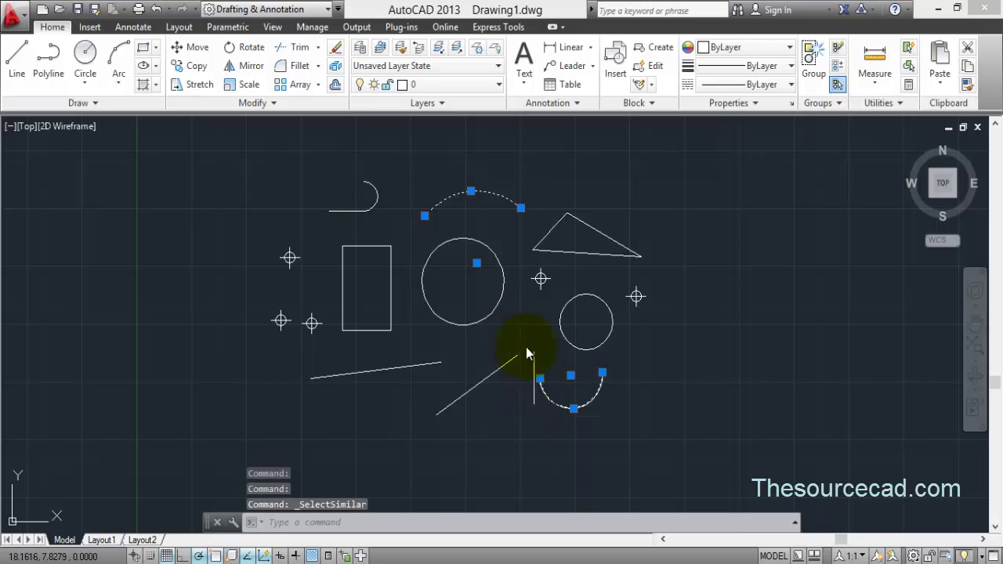
key(Escape)
click(456, 404)
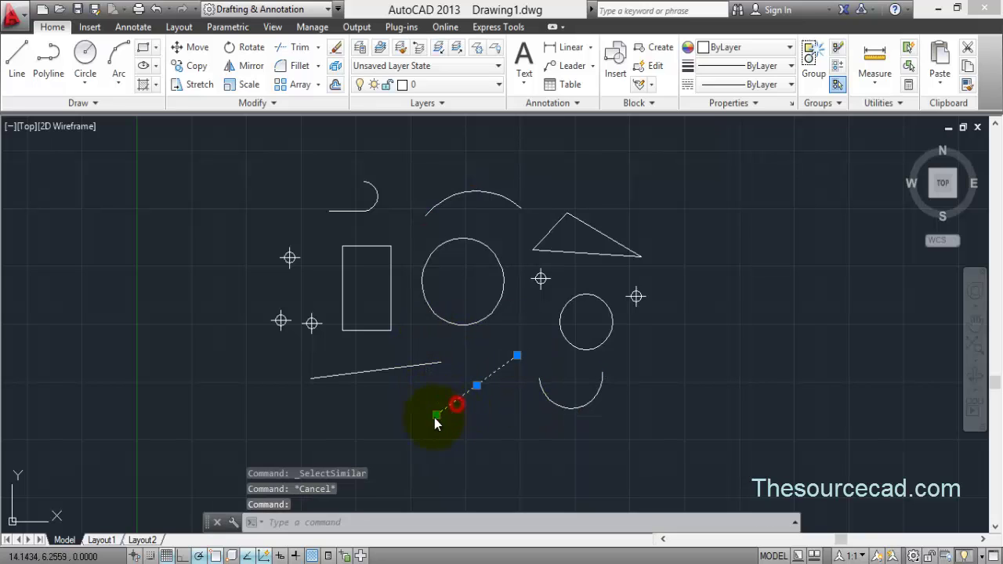
right_click(386, 404)
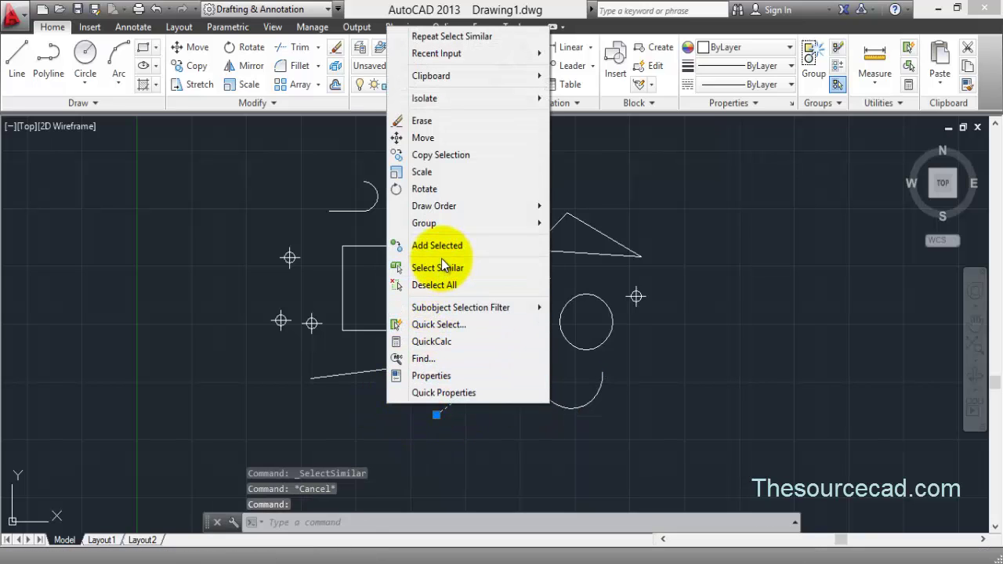
click(444, 268)
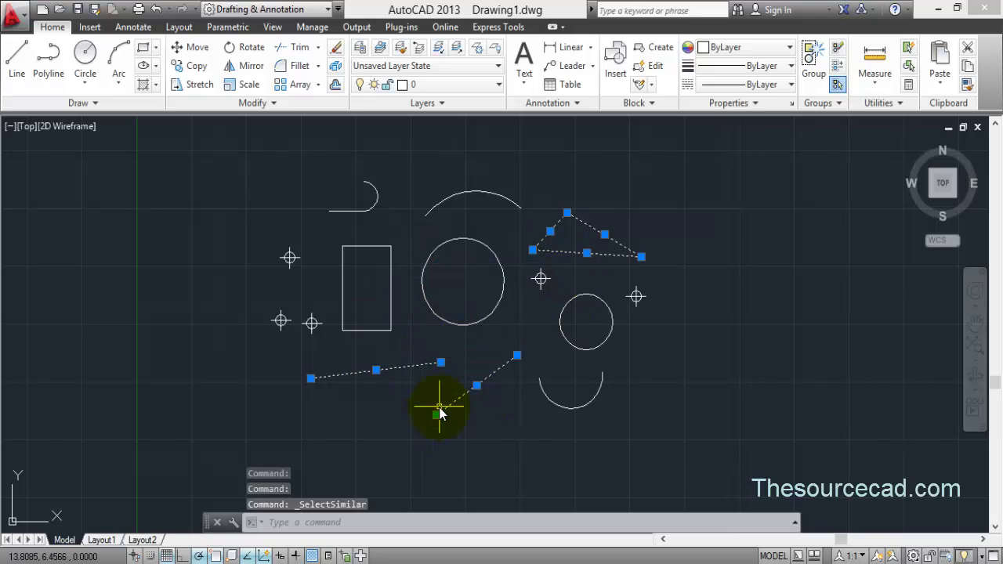